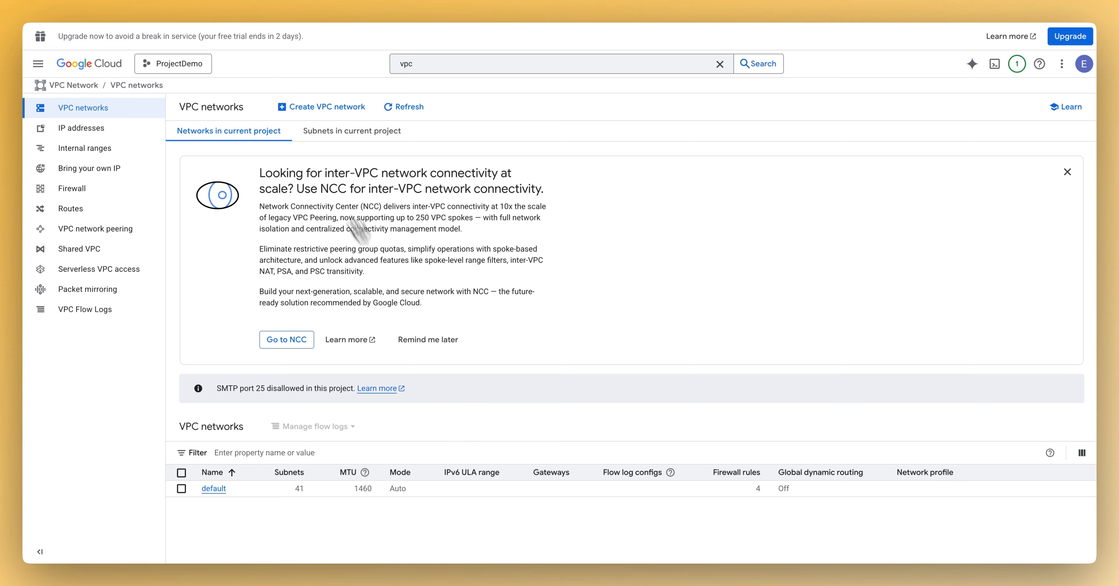
# Start a new VPC network named vpc-test with the description "This is a test VPC"
pyautogui.click(318, 117)
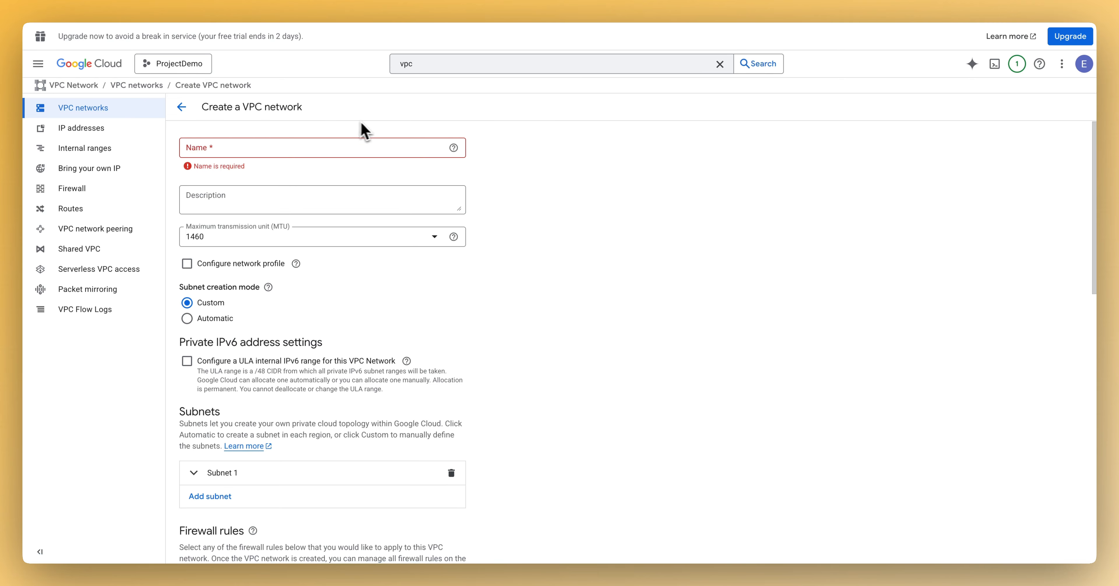
pyautogui.click(254, 147)
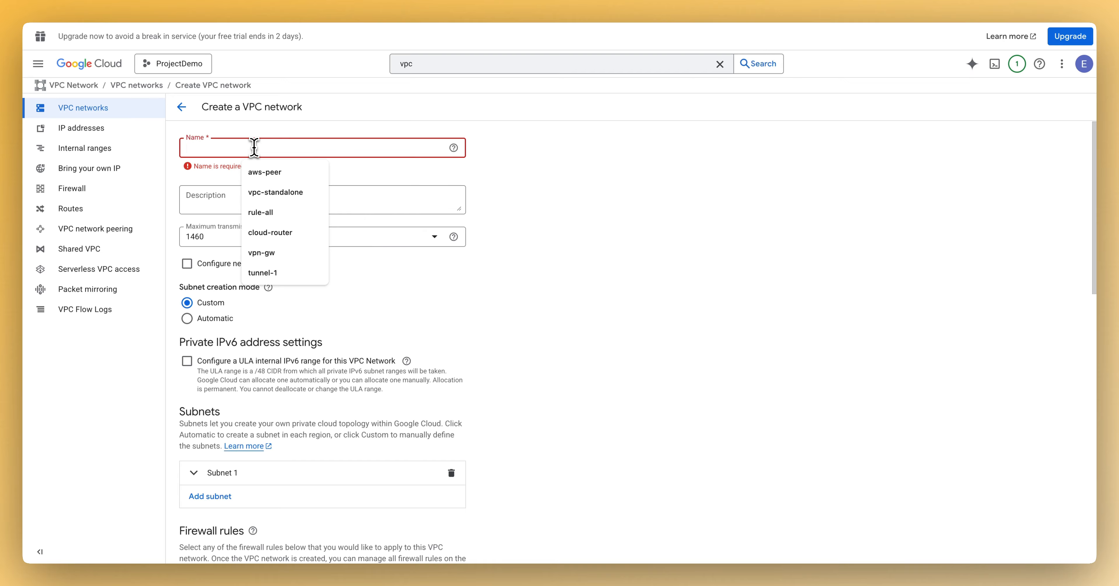
pyautogui.write('vpc')
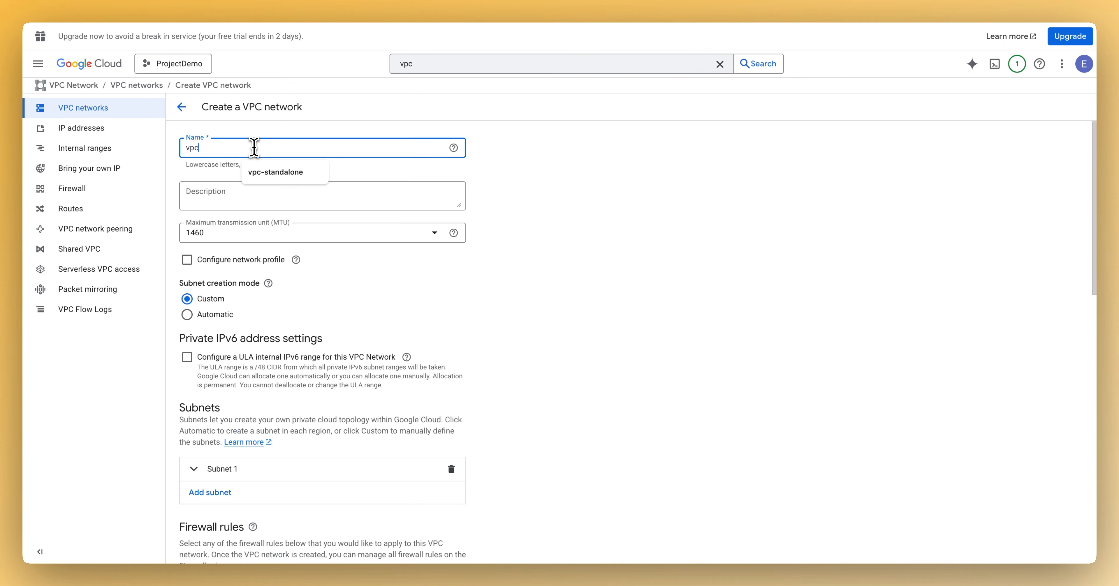
pyautogui.write('-test')
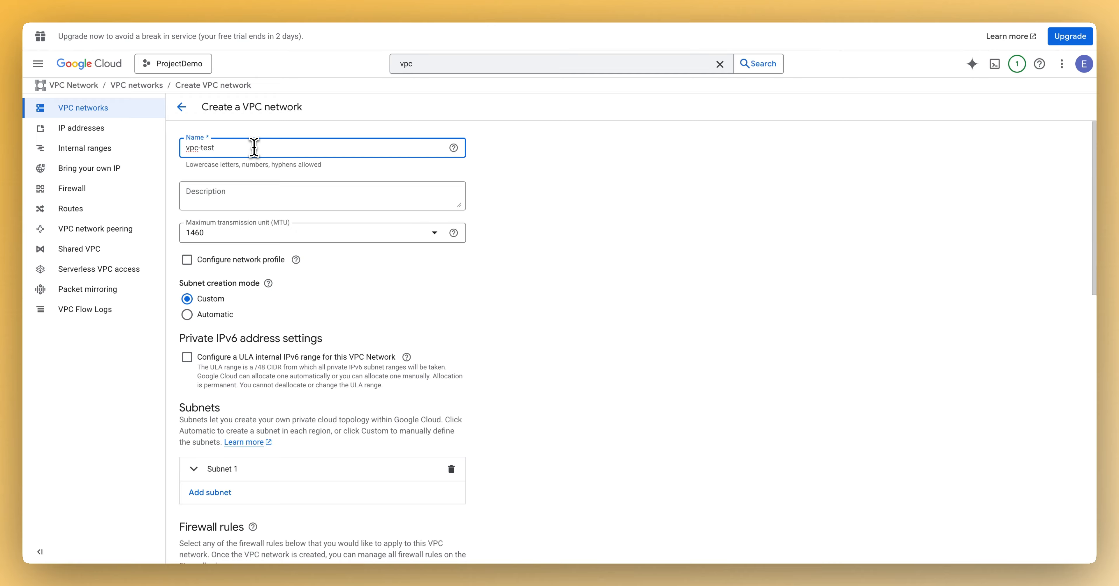
pyautogui.click(259, 196)
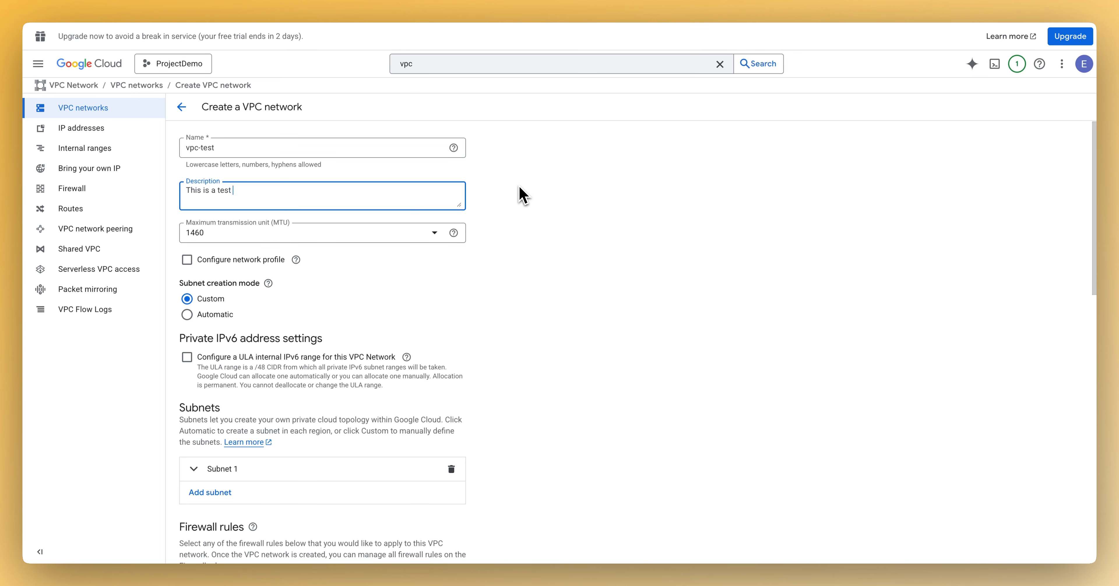
# Preview the regional address ranges of the Automatic subnet creation mode, and return the mode to Custom
pyautogui.scroll(-2, 512, 217)
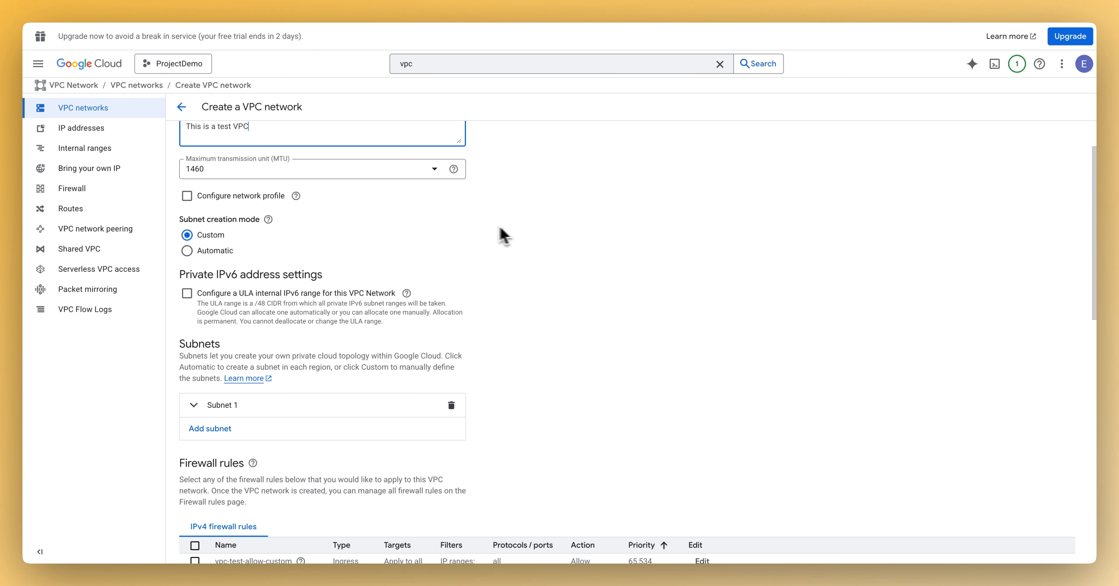
pyautogui.scroll(-1, 538, 224)
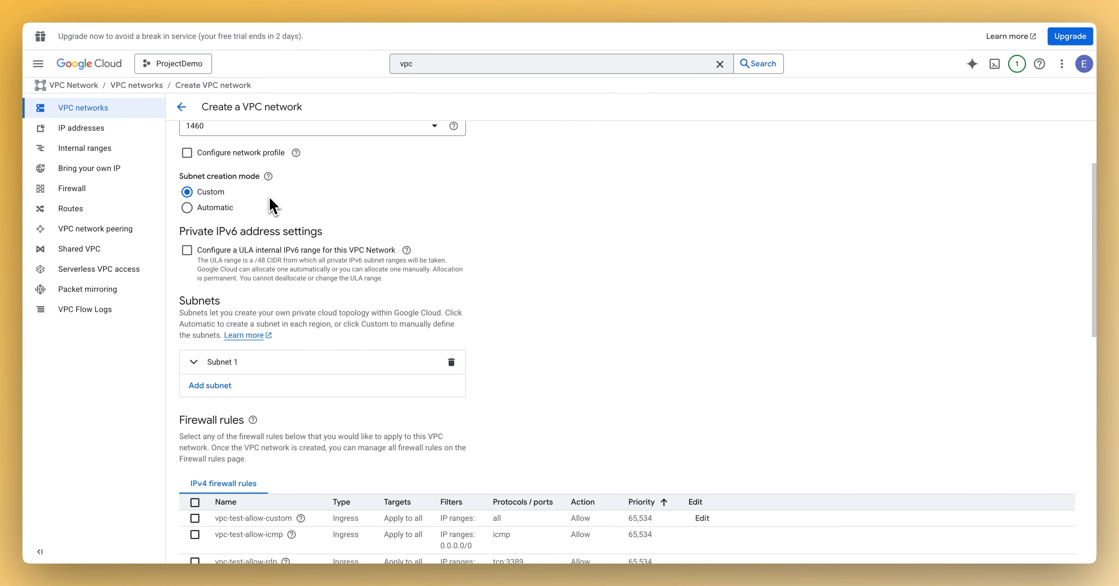
pyautogui.click(213, 208)
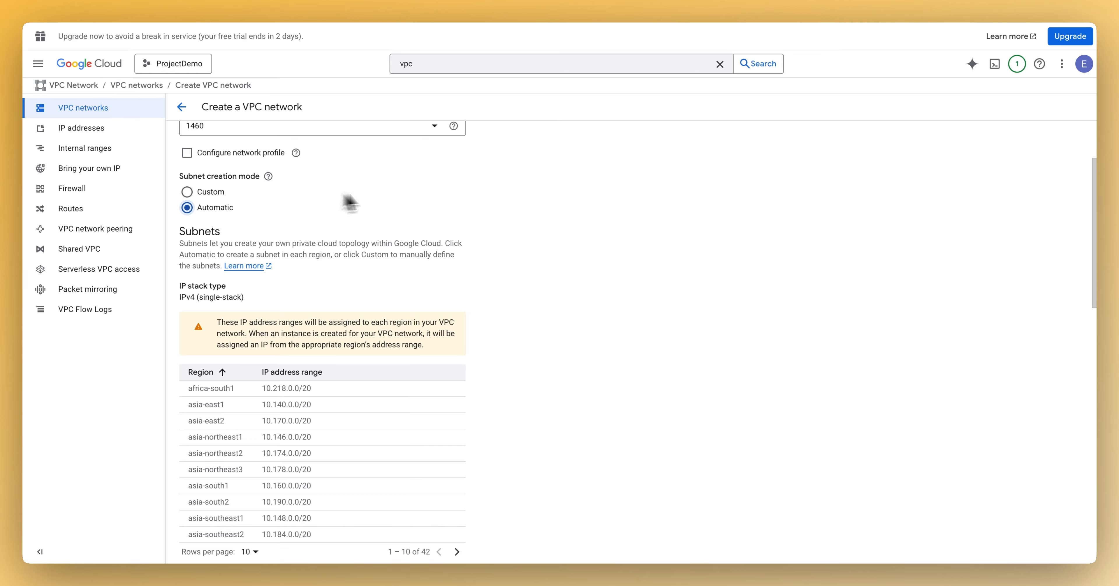
pyautogui.scroll(-1, 350, 202)
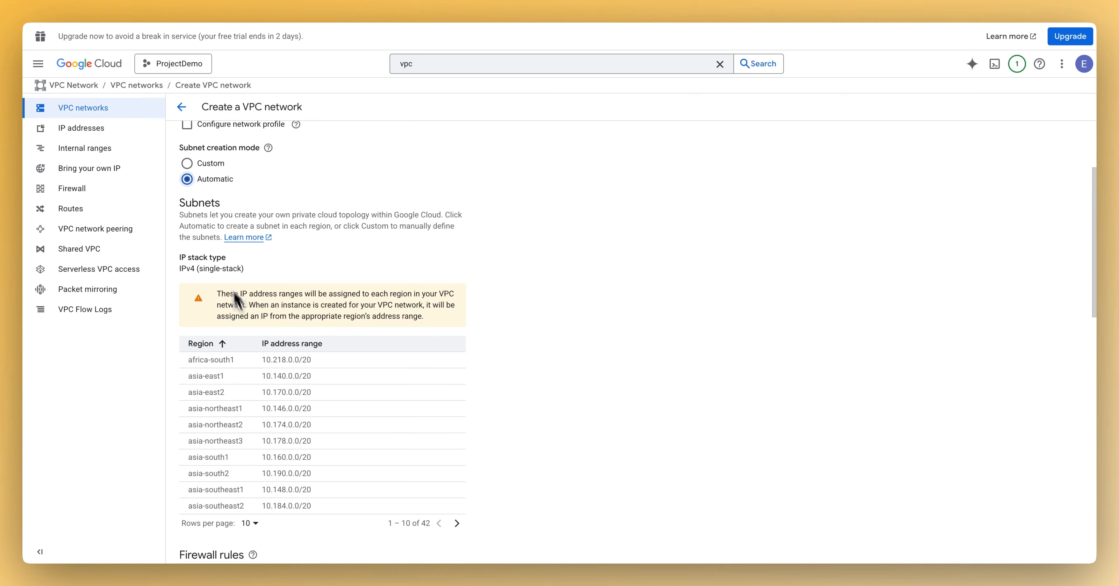
pyautogui.scroll(3, 276, 197)
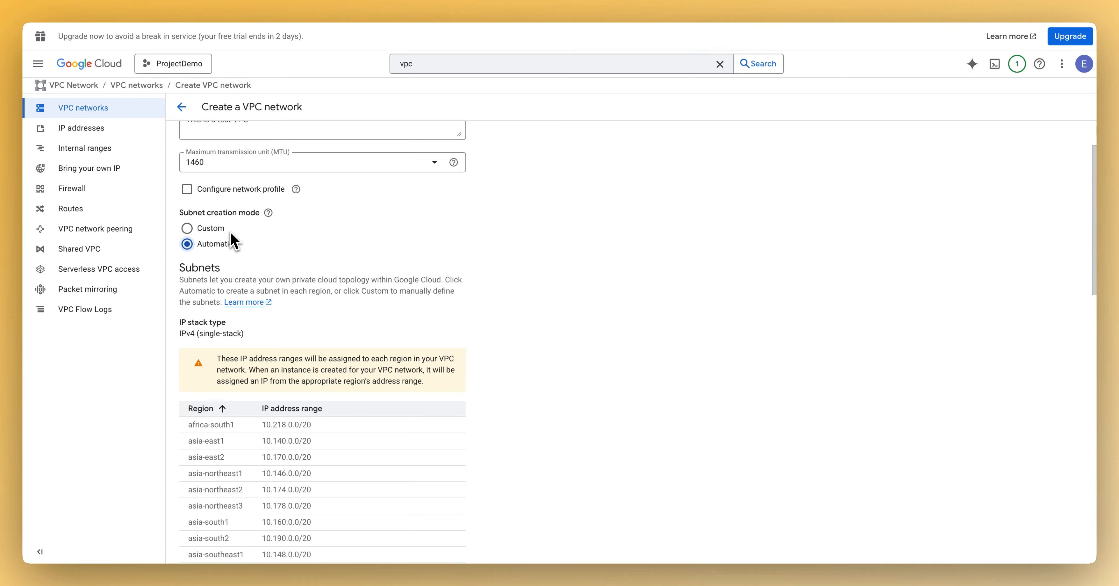
pyautogui.click(211, 230)
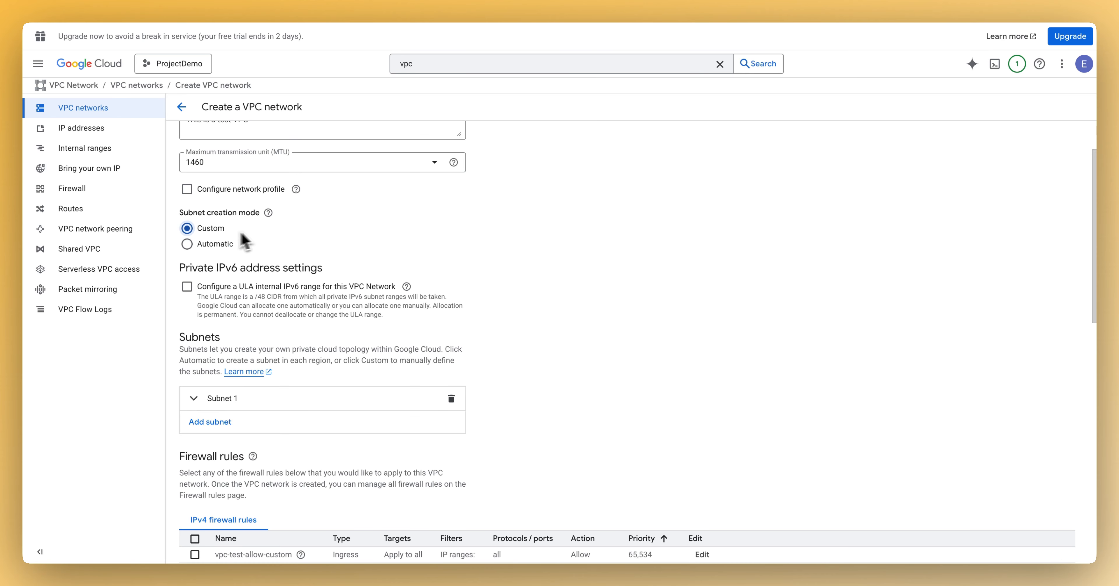
# Open the settings of Subnet 1 for editing
pyautogui.scroll(-2, 479, 276)
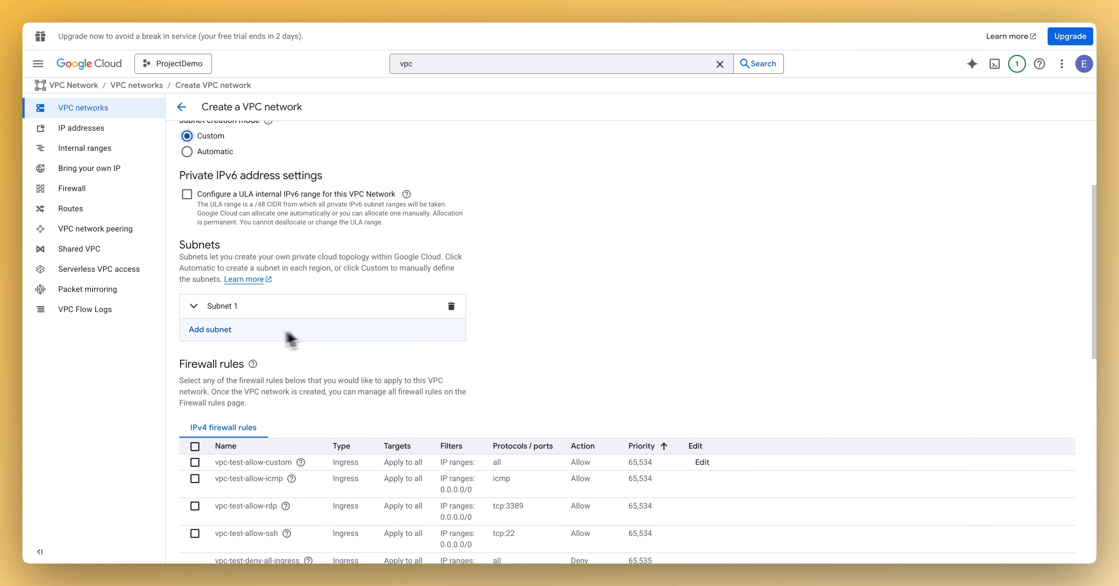
pyautogui.click(196, 307)
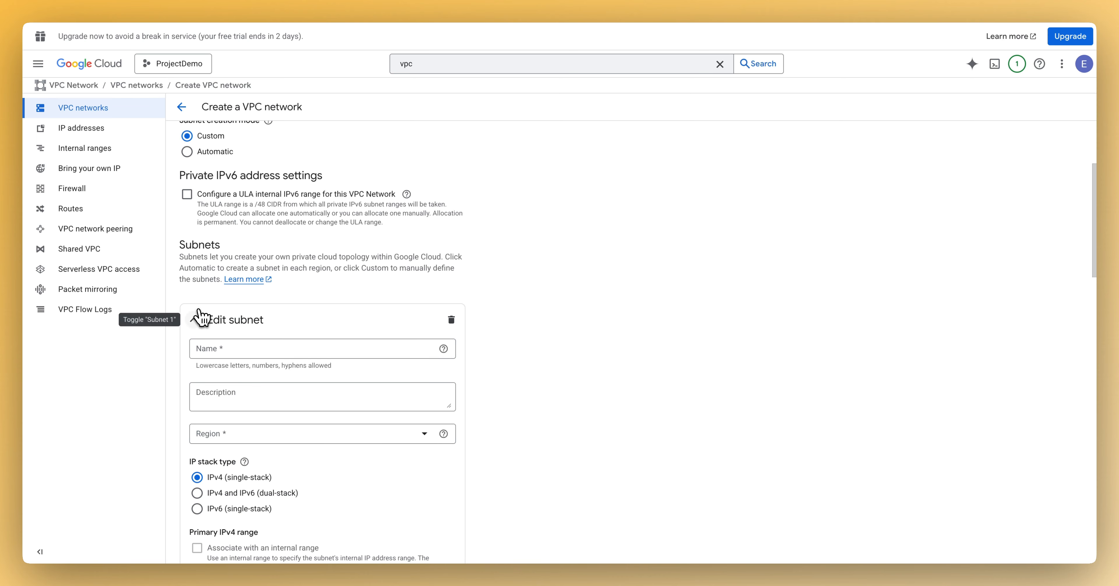
pyautogui.scroll(-2, 674, 268)
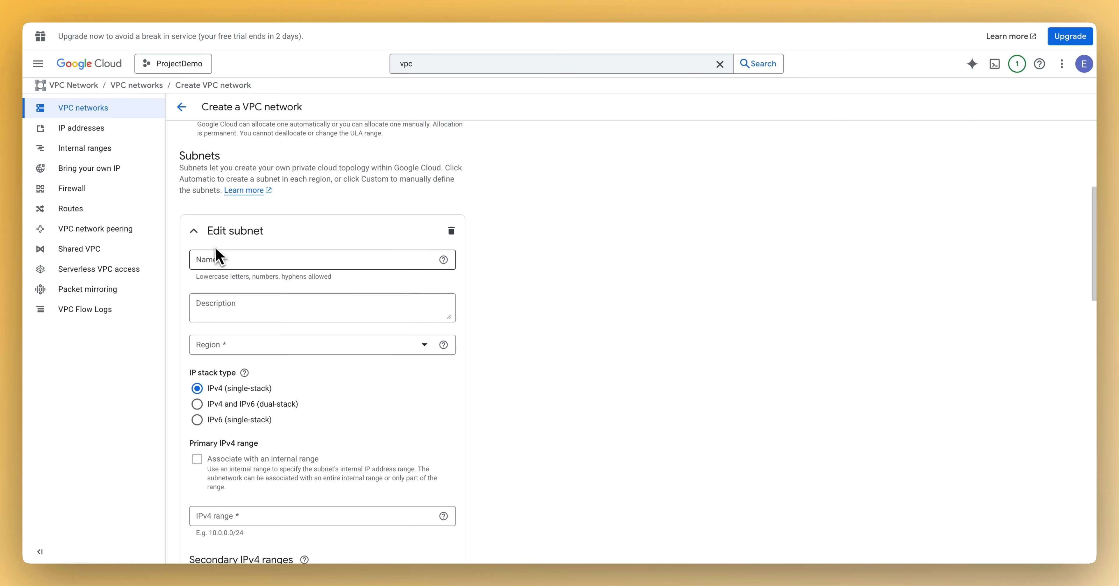
pyautogui.scroll(-2, 217, 253)
# Try naming the subnet Subnet-Servers, and try the same name without its hyphen
pyautogui.click(246, 212)
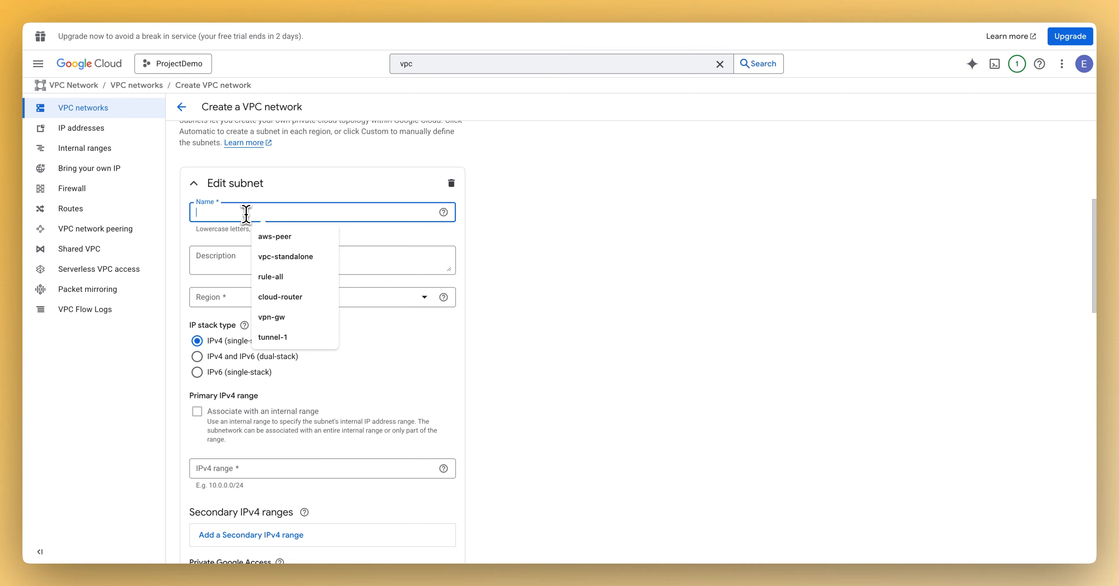
pyautogui.write('Sub')
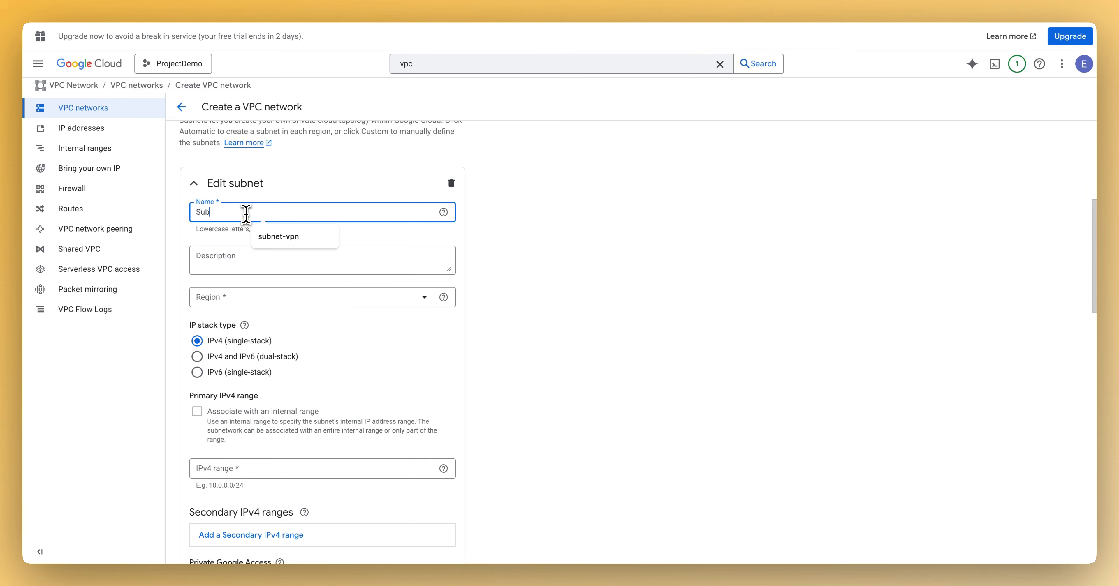
pyautogui.write('net-Se')
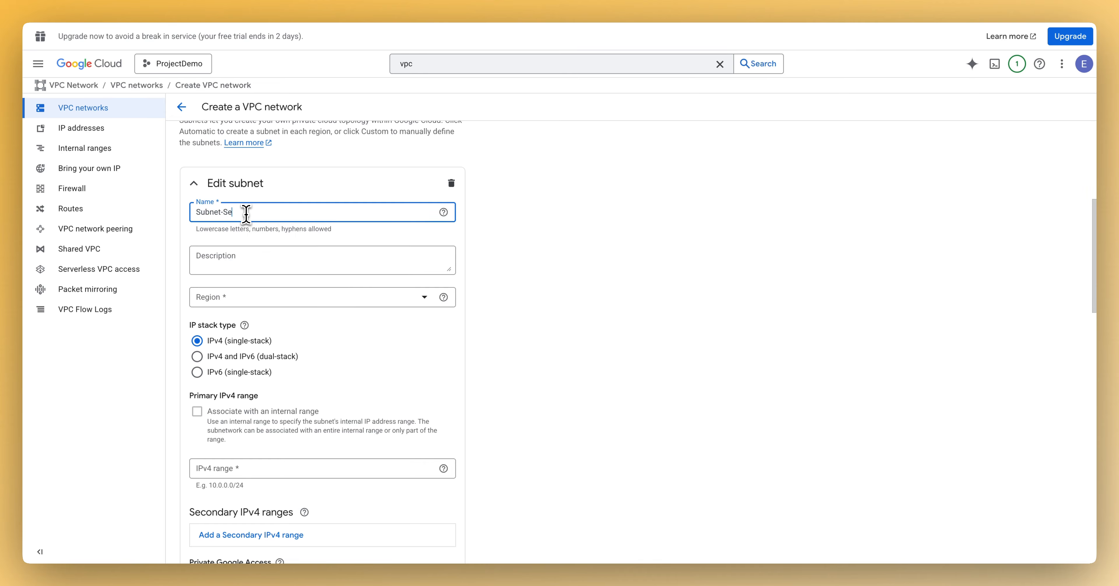
pyautogui.write('rvers')
pyautogui.click(242, 254)
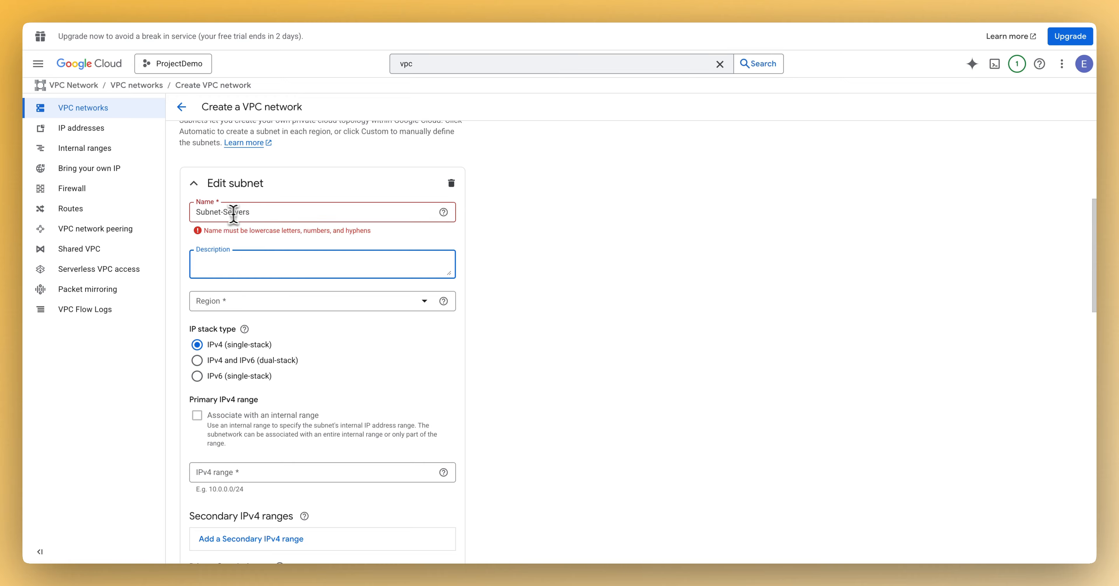
pyautogui.click(224, 211)
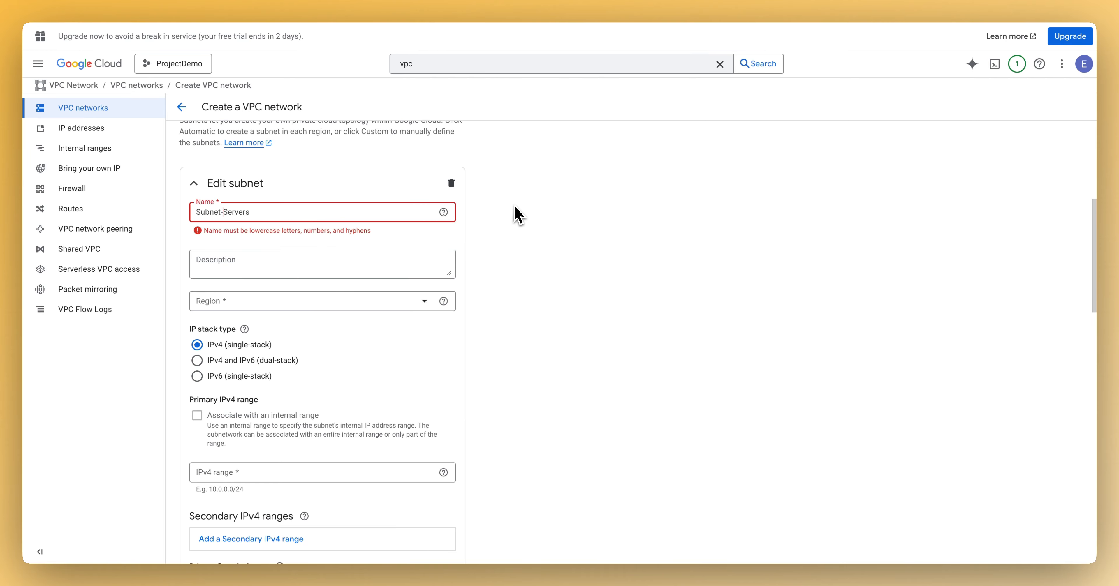
pyautogui.press('BackSpace')
pyautogui.click(310, 262)
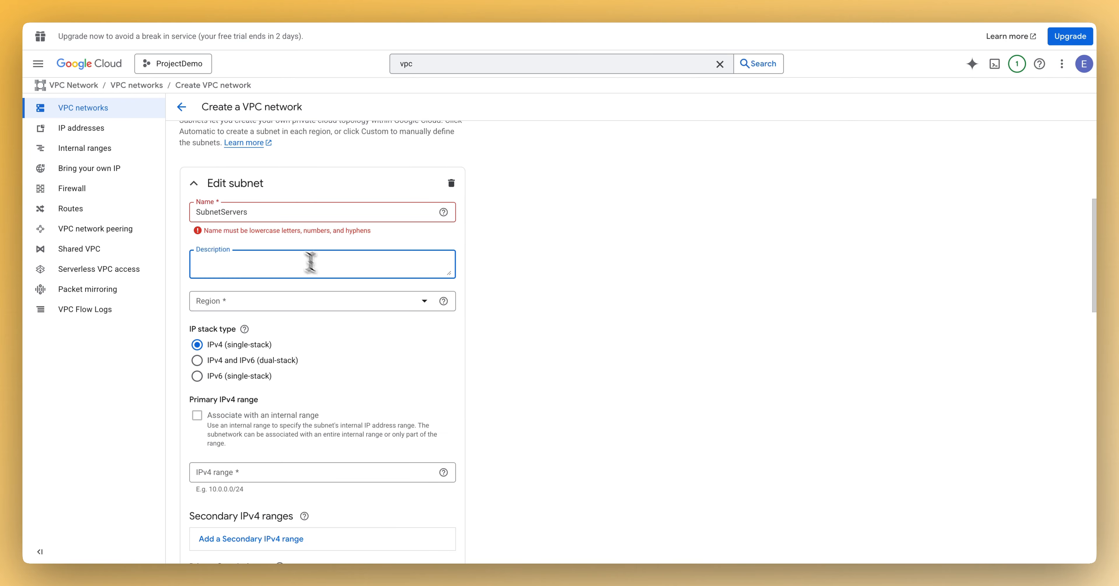
# Name the subnet subnet-servers and describe it as "This subnet is for the servers"
pyautogui.click(239, 215)
pyautogui.doubleClick(239, 213)
pyautogui.write('subnet')
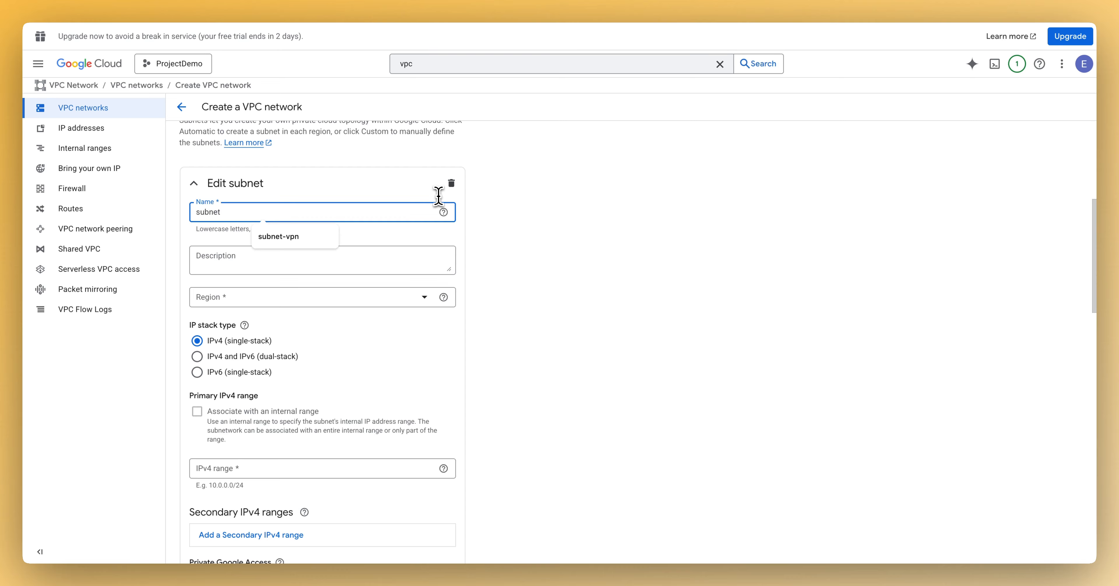
pyautogui.write('-servers')
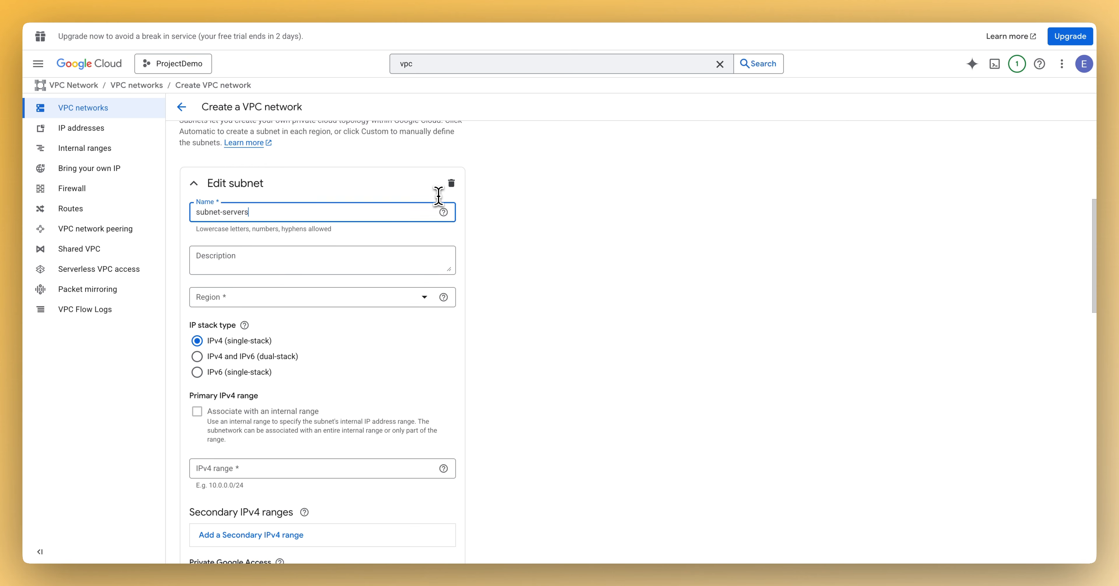
pyautogui.click(354, 256)
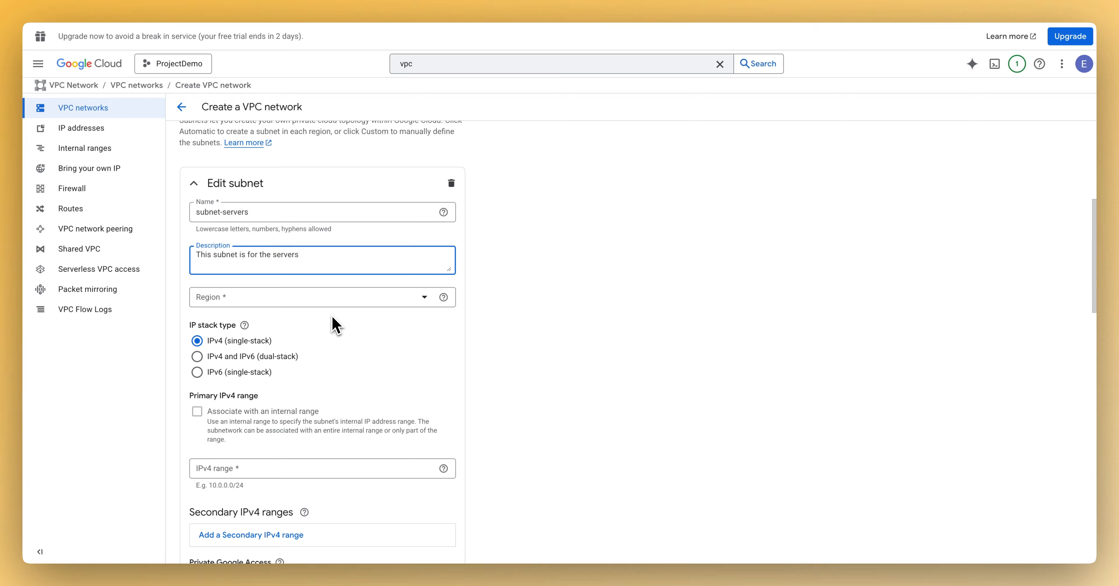
# Set the subnet's region to us-east1 (South Carolina)
pyautogui.click(414, 299)
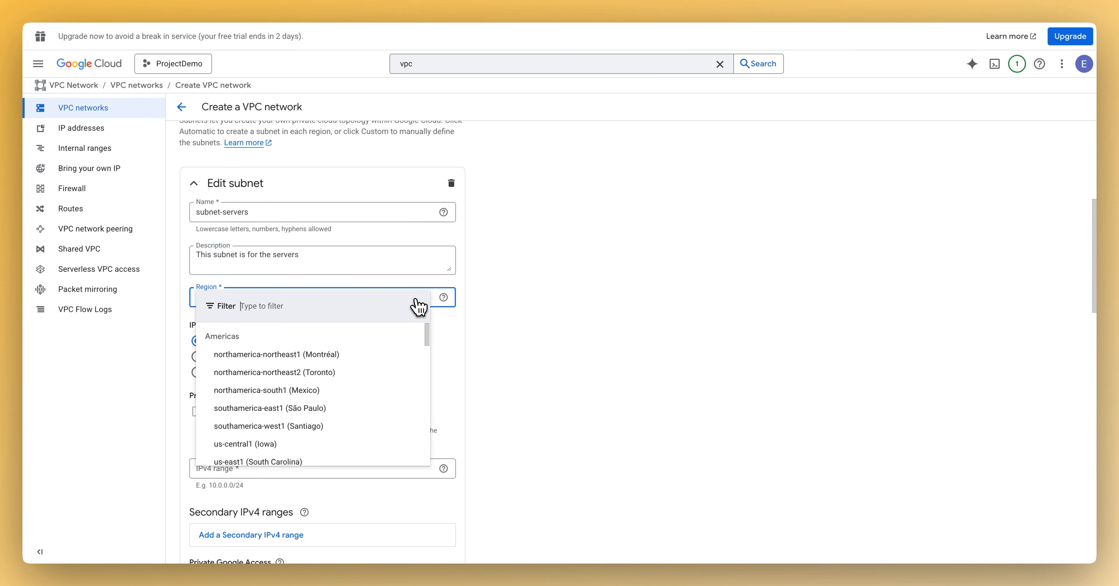
pyautogui.scroll(-3, 332, 387)
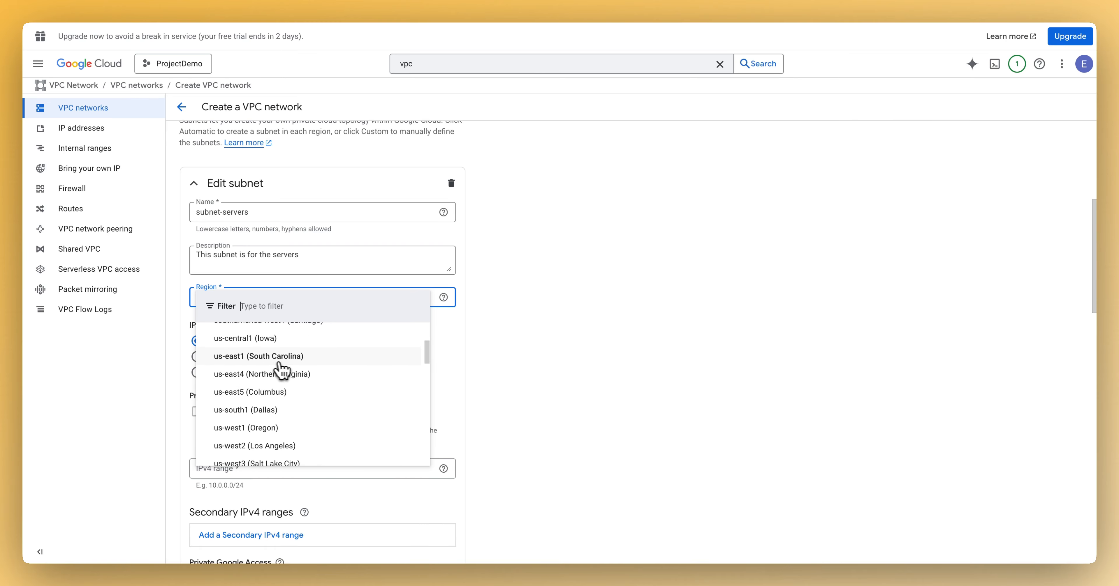
pyautogui.click(313, 361)
# Set the subnet's primary IPv4 range to 192.168.0.0/24 and finish editing the subnet
pyautogui.scroll(-1, 332, 366)
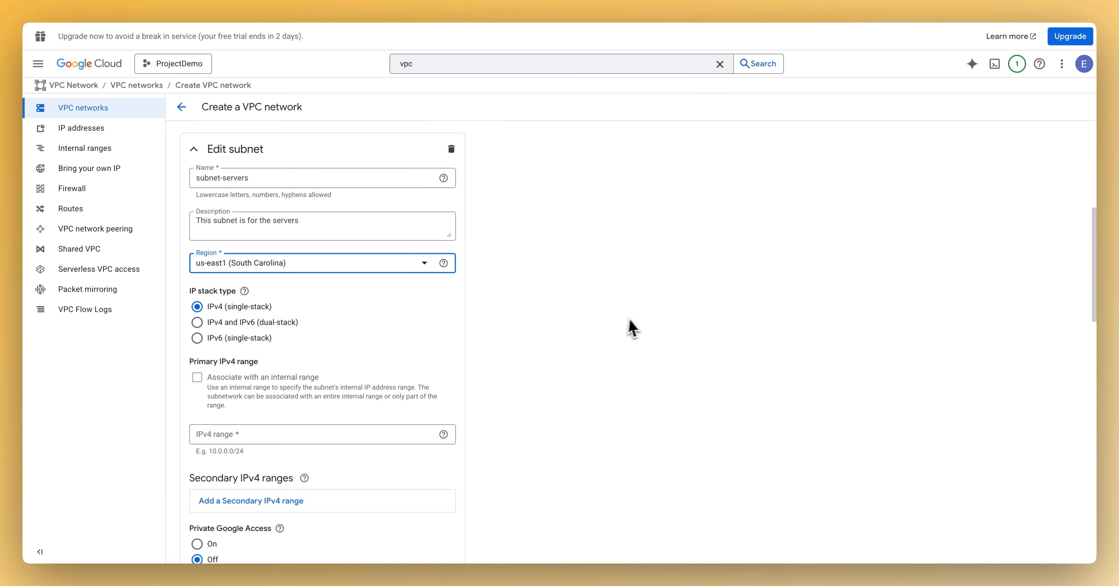
pyautogui.scroll(-2, 608, 312)
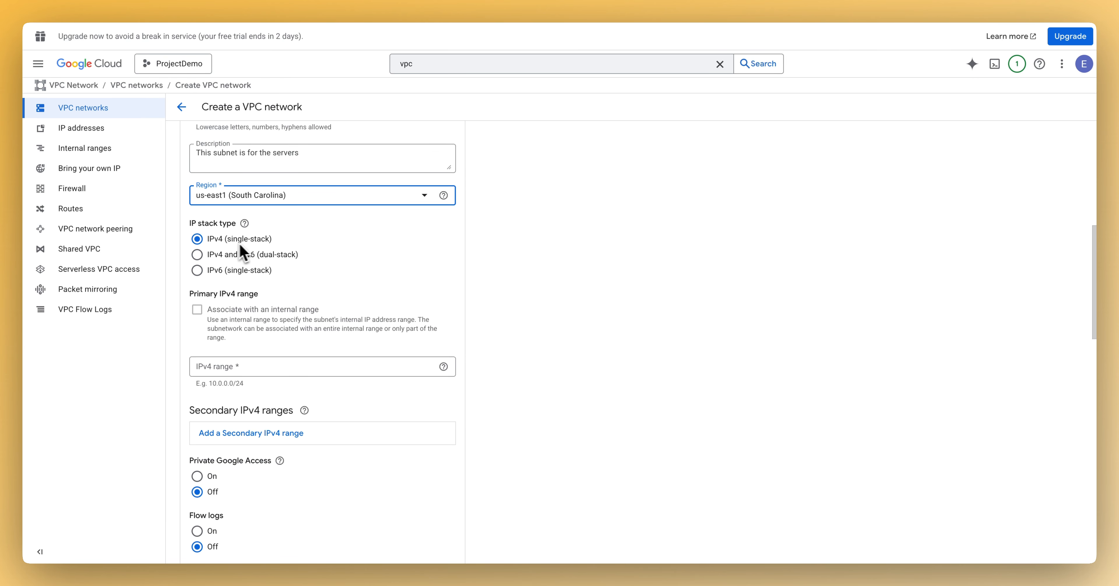
pyautogui.scroll(-2, 409, 254)
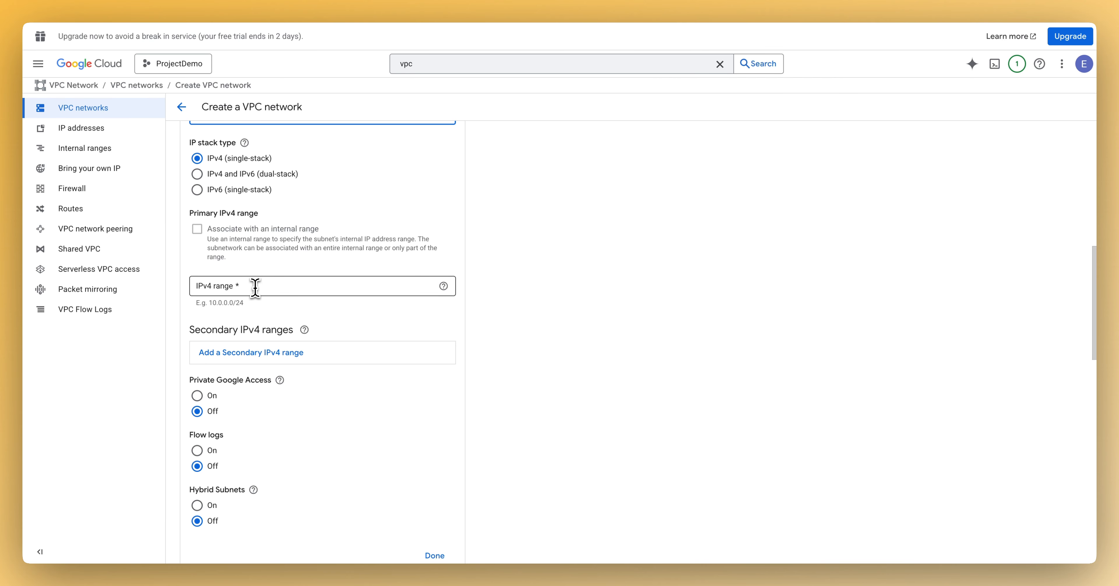
pyautogui.click(255, 288)
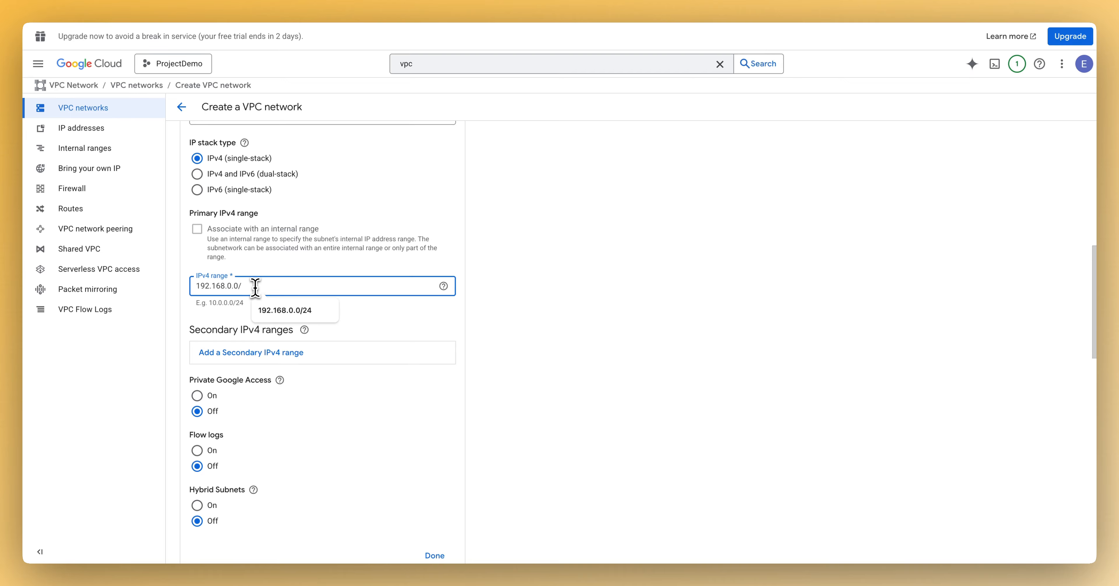
pyautogui.click(559, 264)
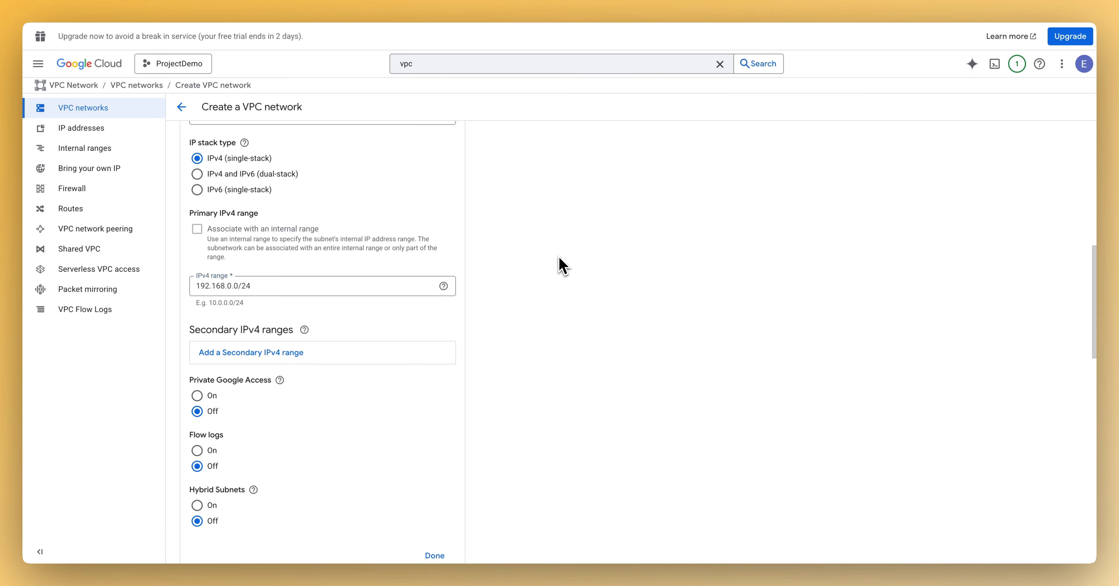
pyautogui.scroll(-3, 456, 263)
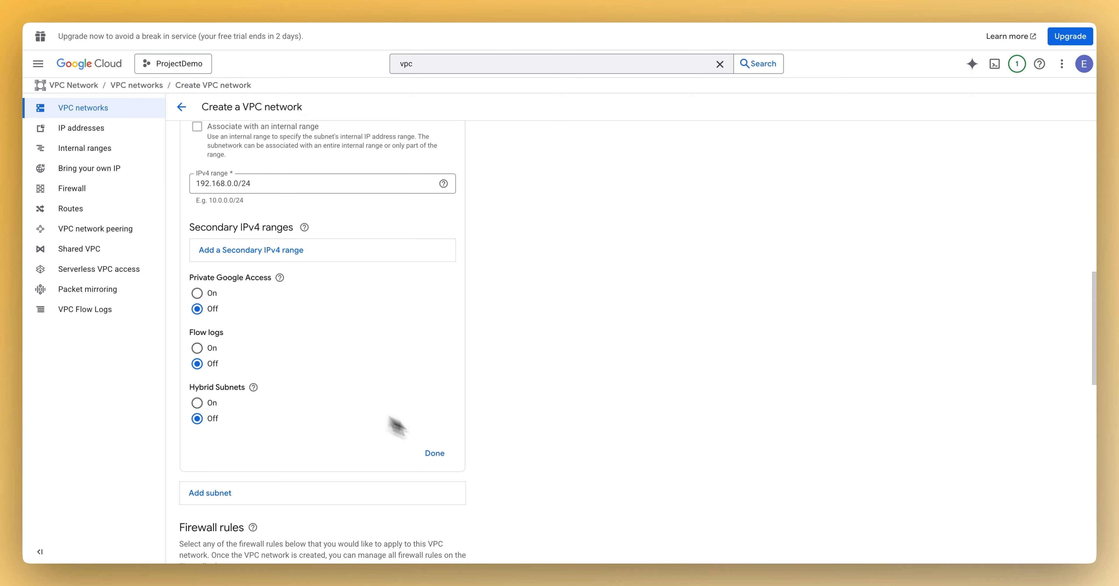
pyautogui.scroll(-1, 474, 352)
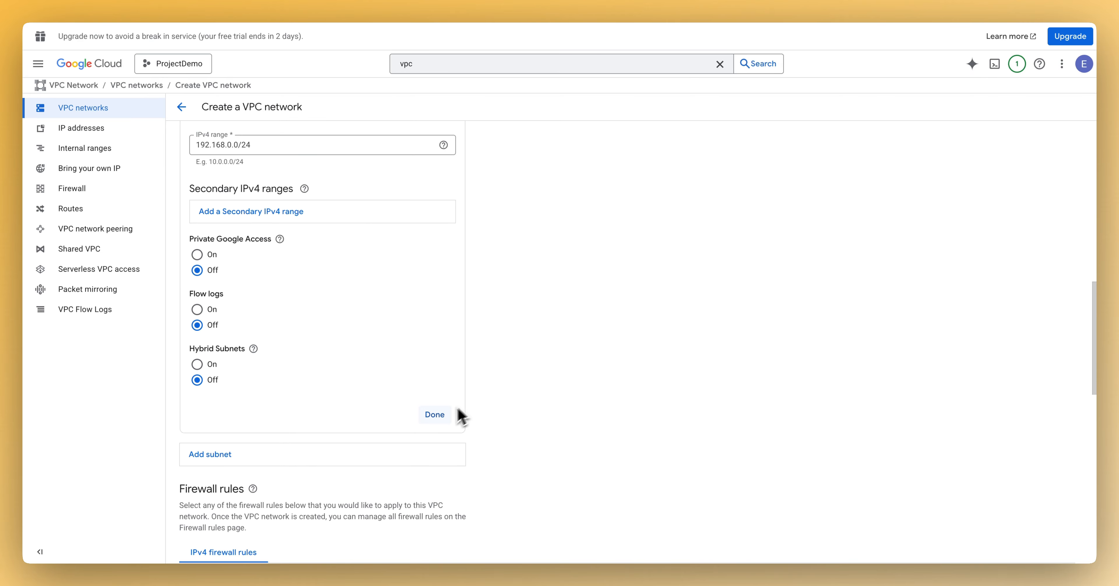
pyautogui.click(436, 416)
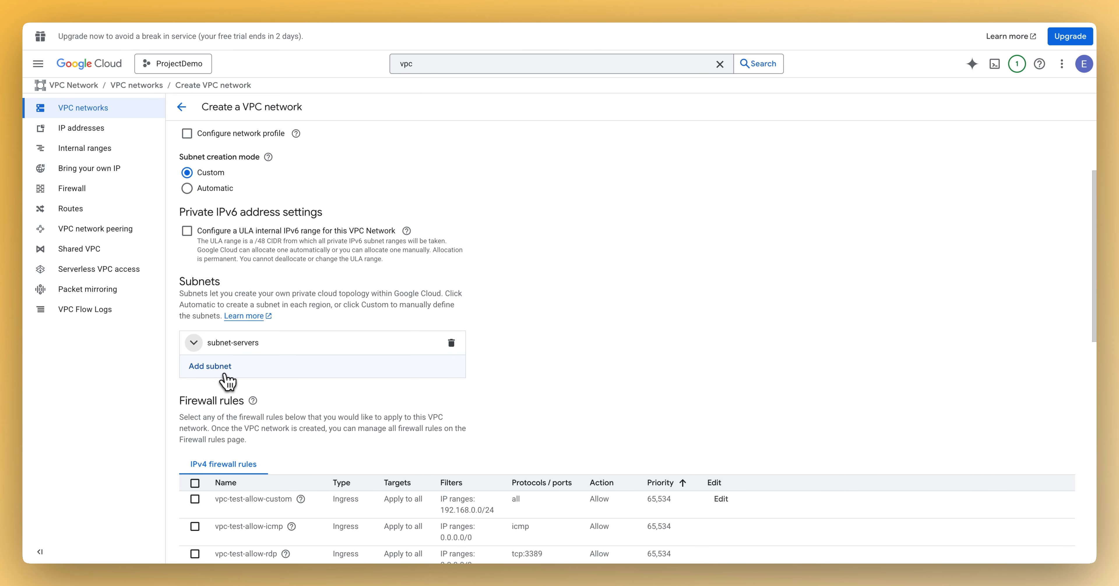
# Apply the vpc-test-allow-rdp ingress firewall rule to the new VPC network
pyautogui.scroll(-3, 679, 292)
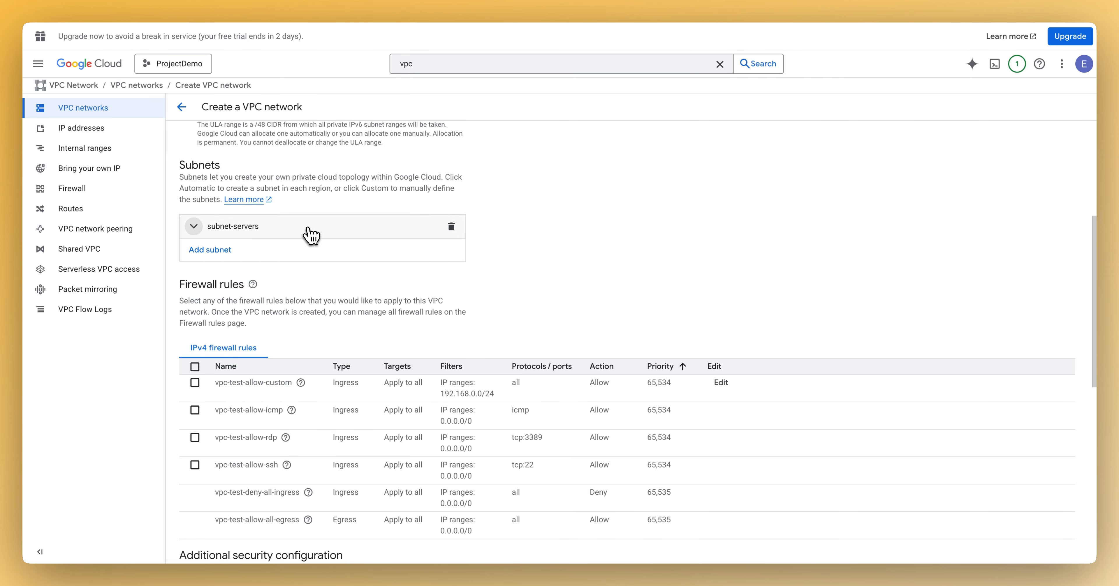
pyautogui.scroll(-1, 612, 232)
pyautogui.scroll(-2, 705, 227)
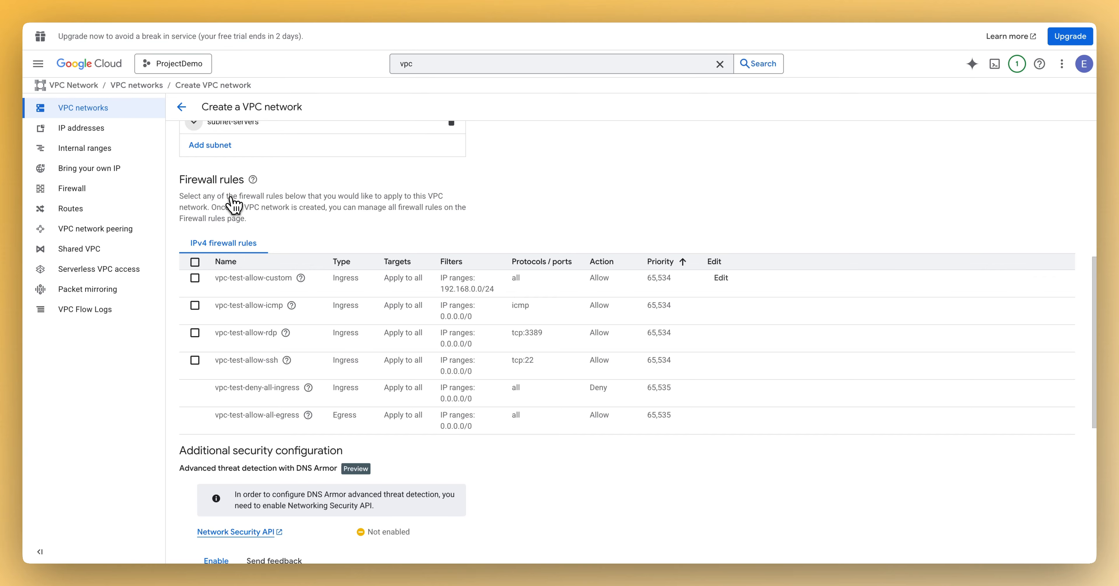
pyautogui.scroll(-1, 439, 243)
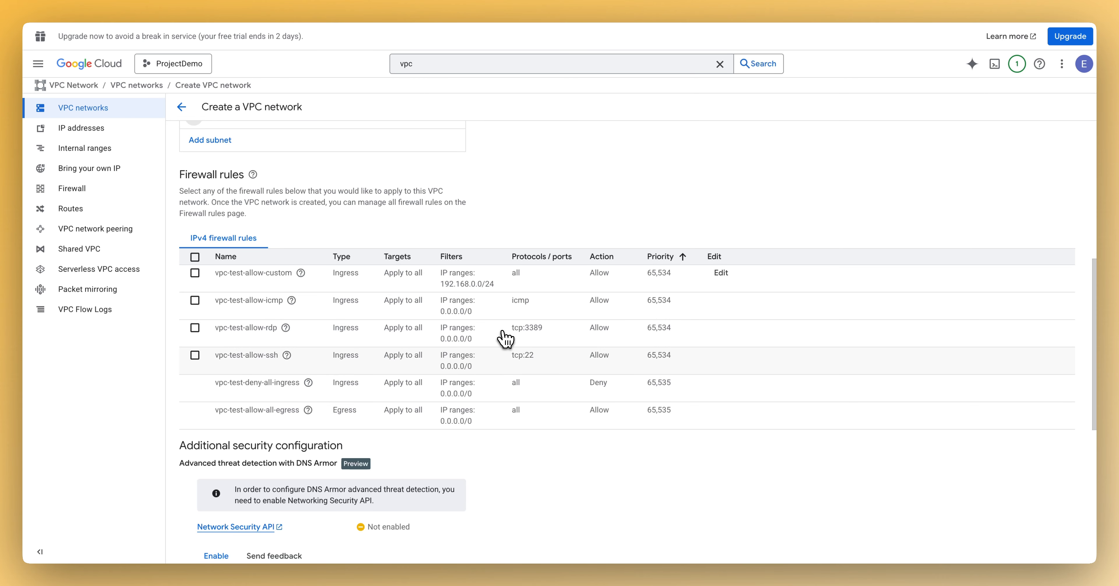
pyautogui.click(195, 332)
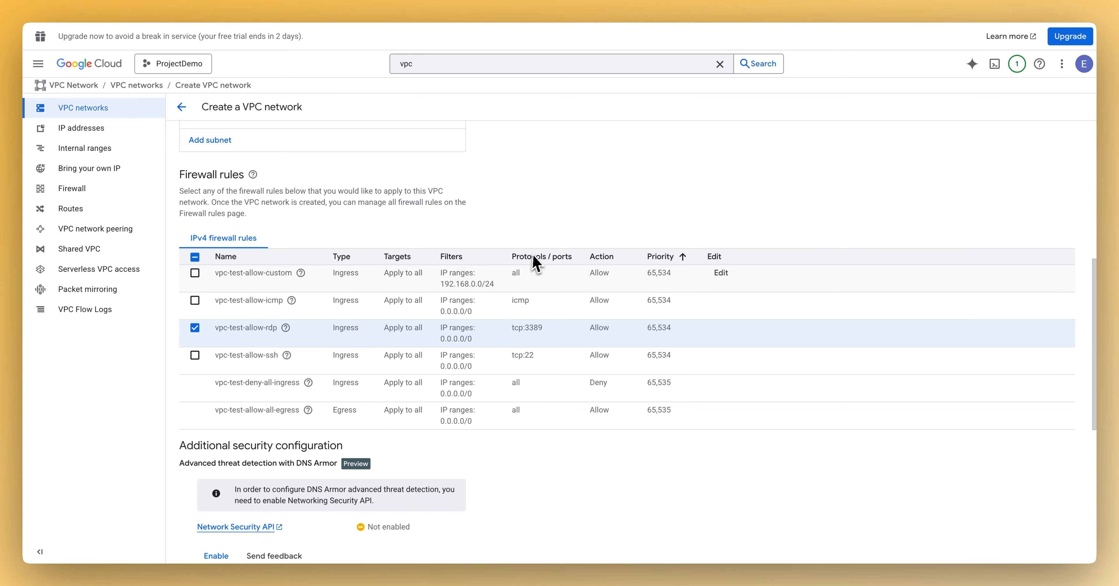
# Create the VPC network, keeping Regional dynamic routing and Legacy (default) best path selection
pyautogui.scroll(-3, 598, 320)
pyautogui.scroll(-5, 532, 319)
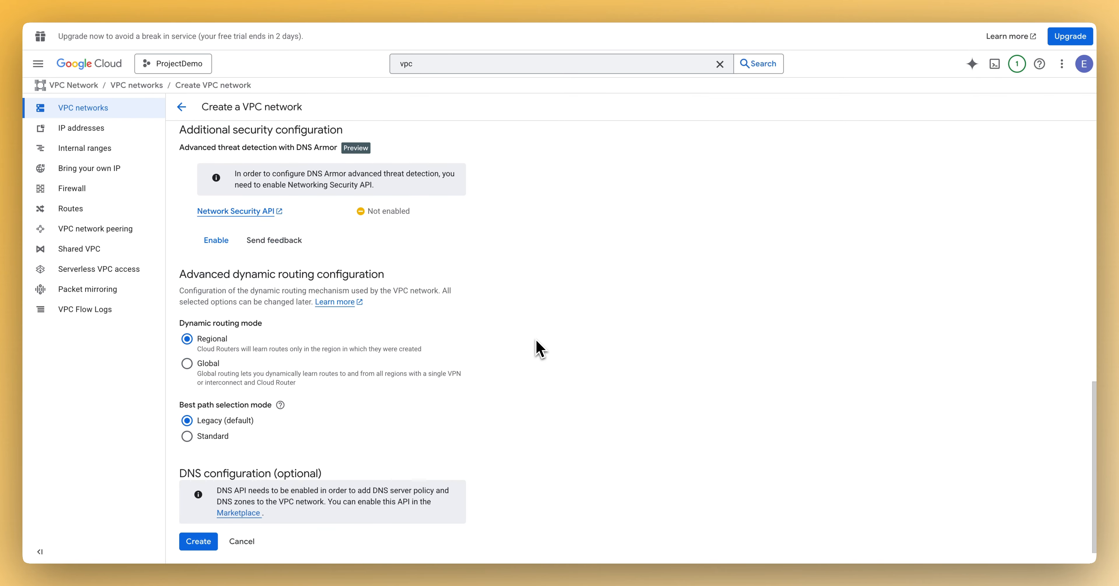
pyautogui.scroll(-1, 393, 322)
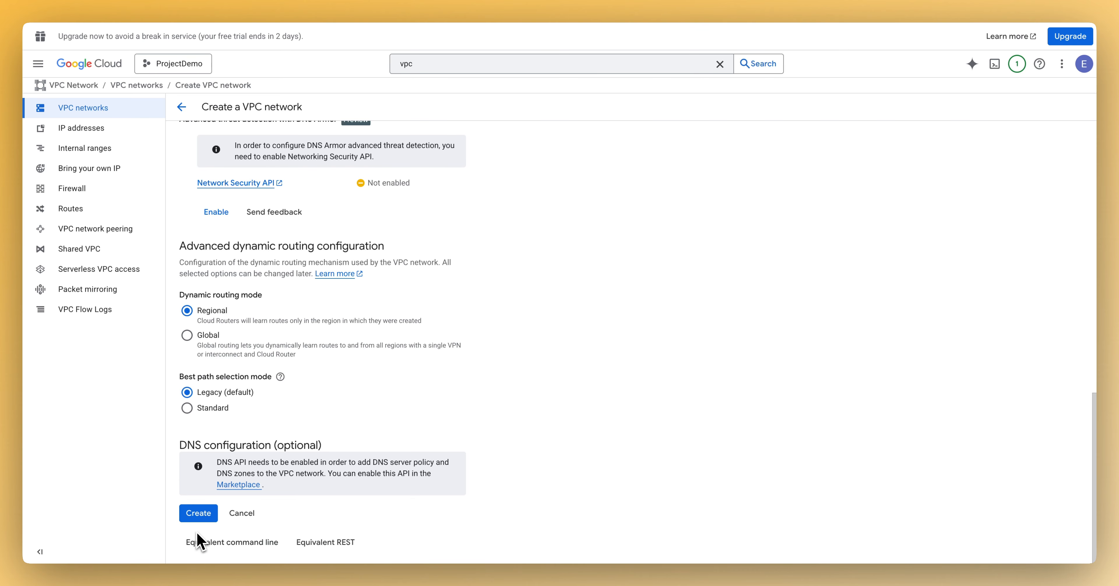
pyautogui.click(199, 514)
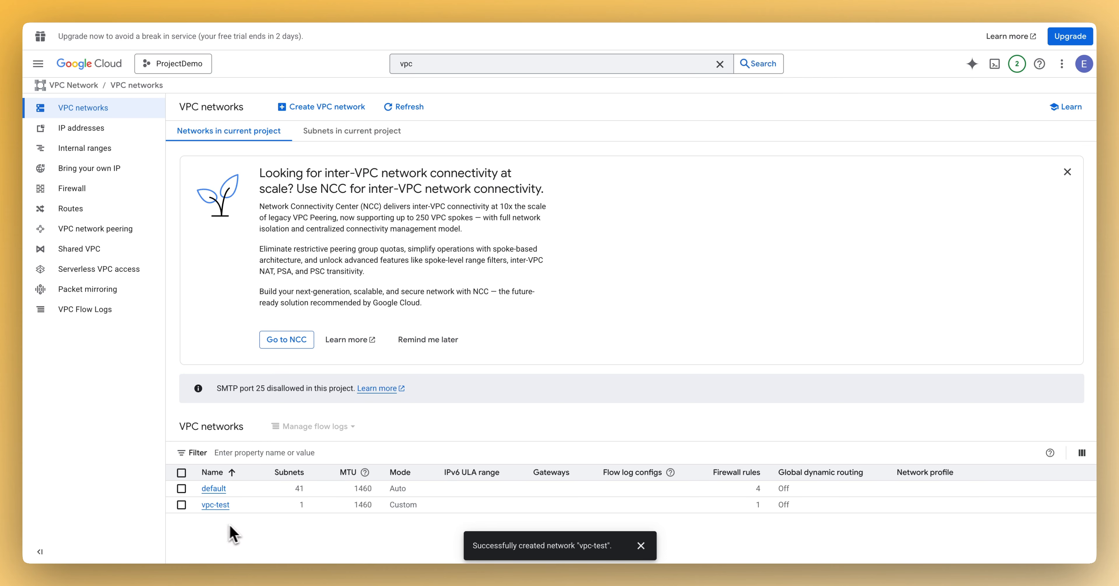
# Open the vpc-test network's details and review its subnets, static internal IP addresses and firewall rules
pyautogui.click(217, 506)
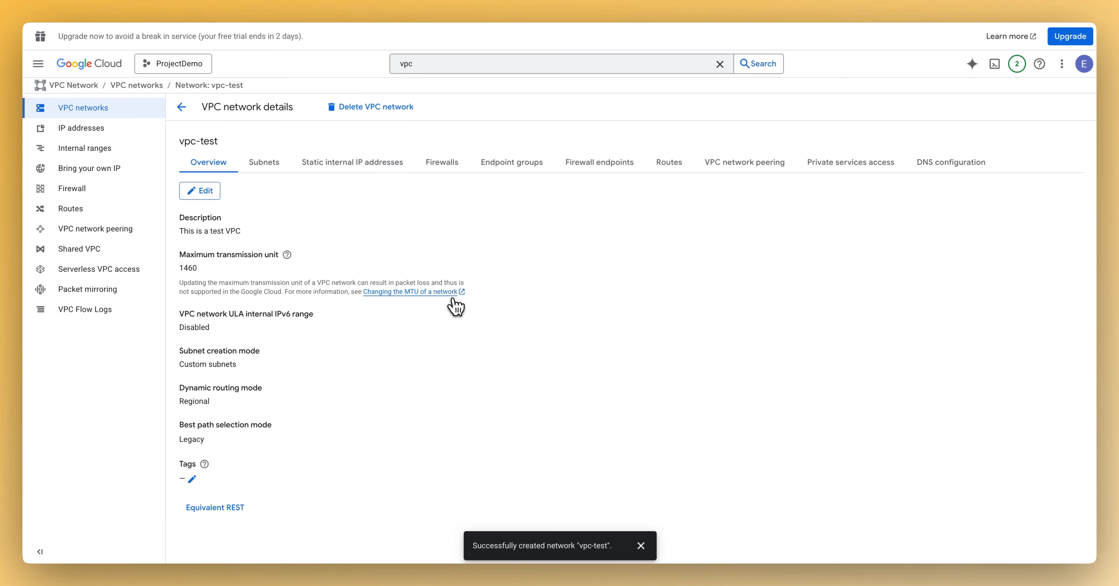
pyautogui.click(261, 167)
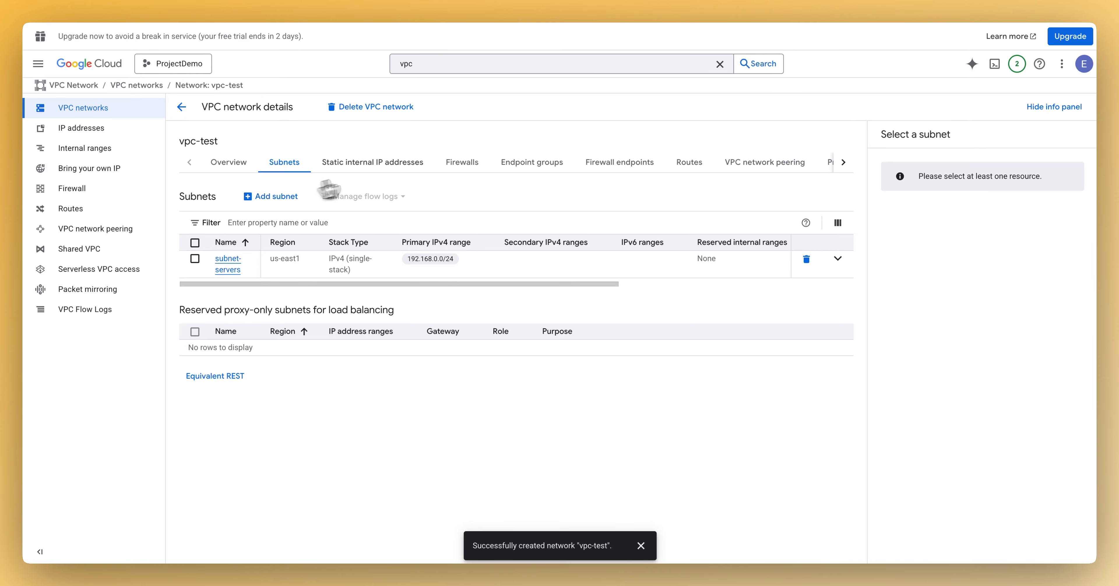
pyautogui.click(384, 167)
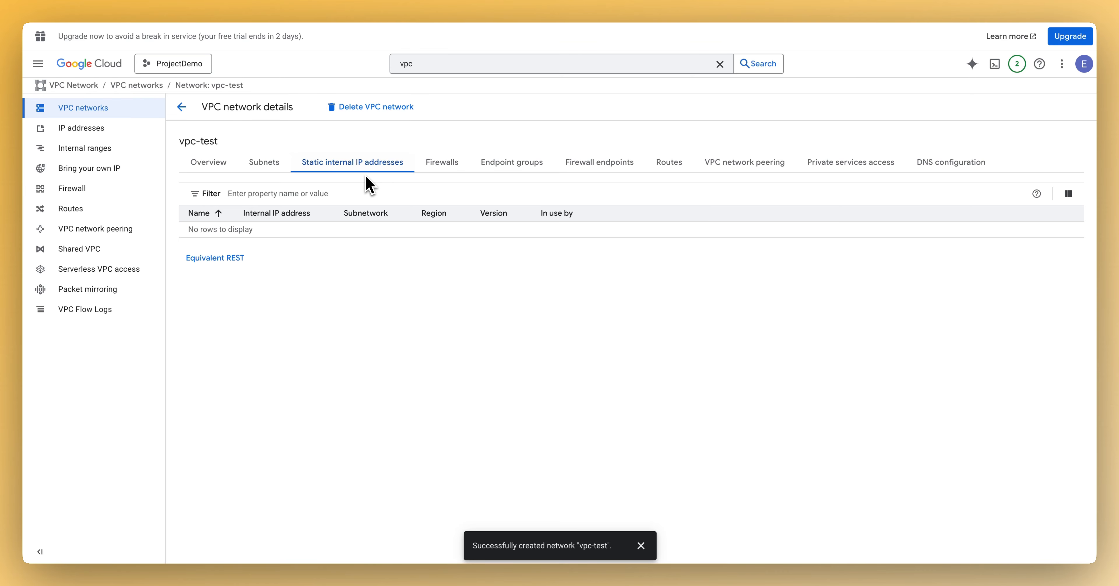
pyautogui.click(451, 168)
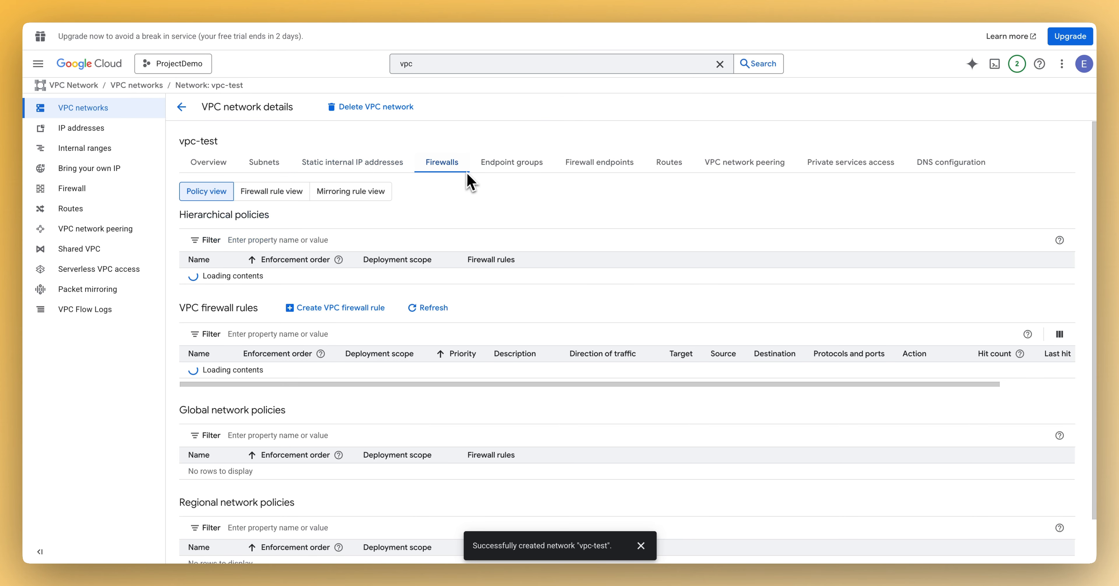
pyautogui.scroll(-2, 530, 306)
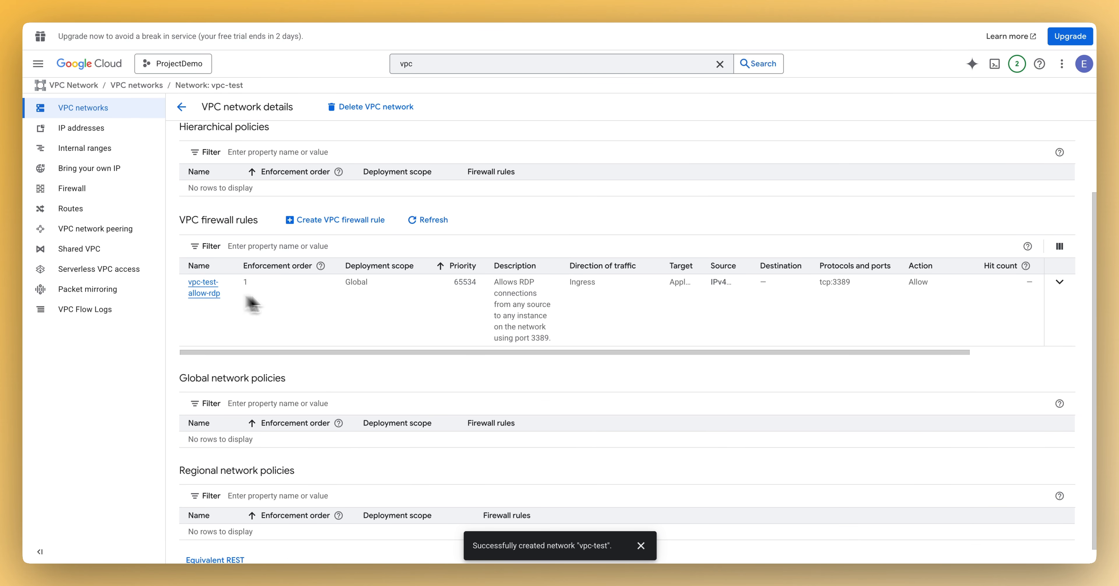
pyautogui.scroll(-1, 407, 337)
pyautogui.scroll(3, 346, 318)
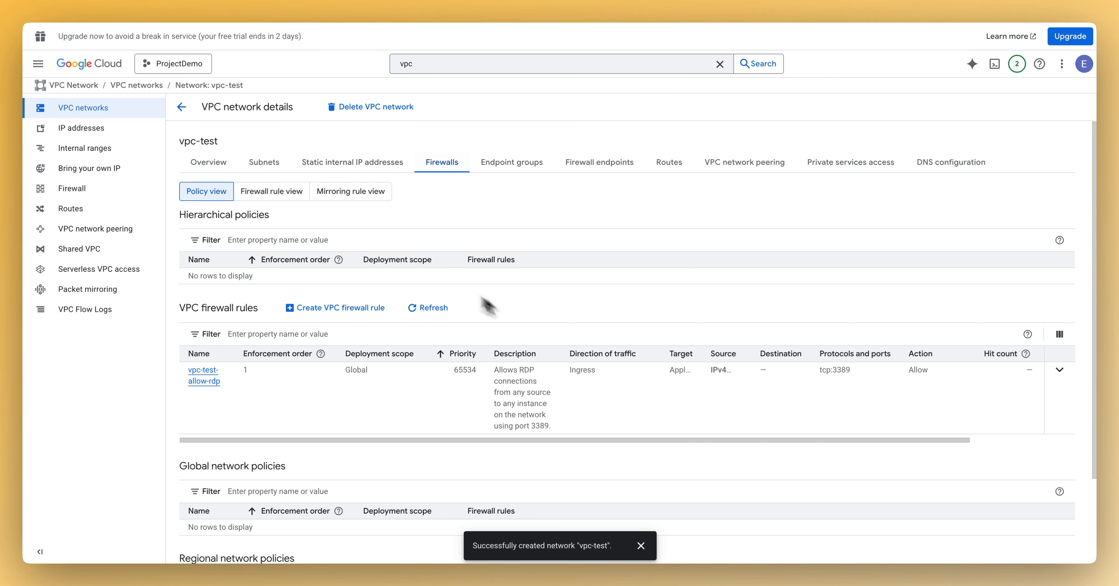
# View the vpc-test network's routes for the region us-central1 (Iowa)
pyautogui.click(669, 164)
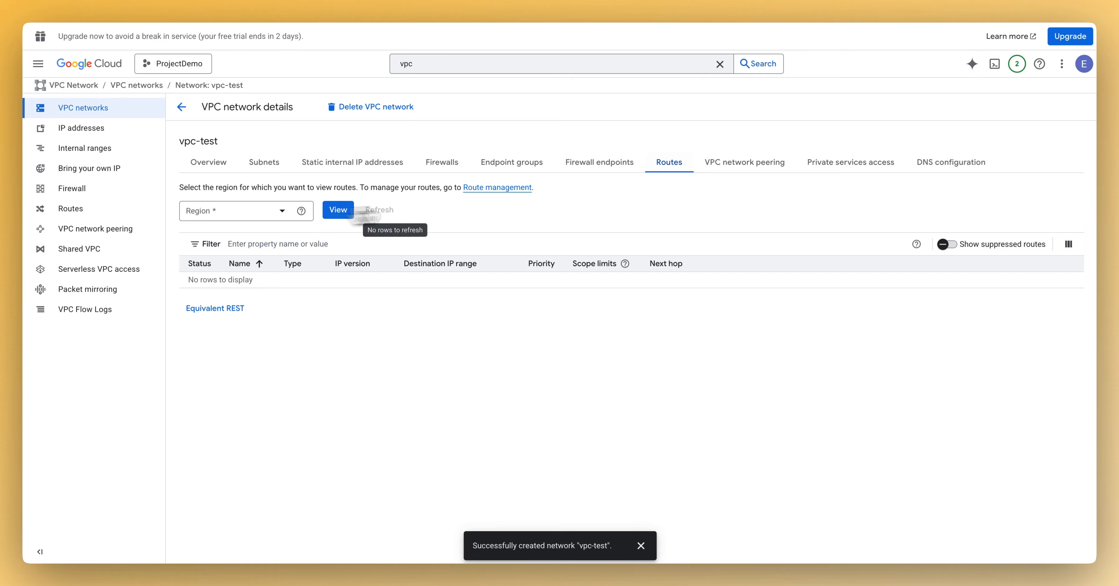
pyautogui.click(280, 215)
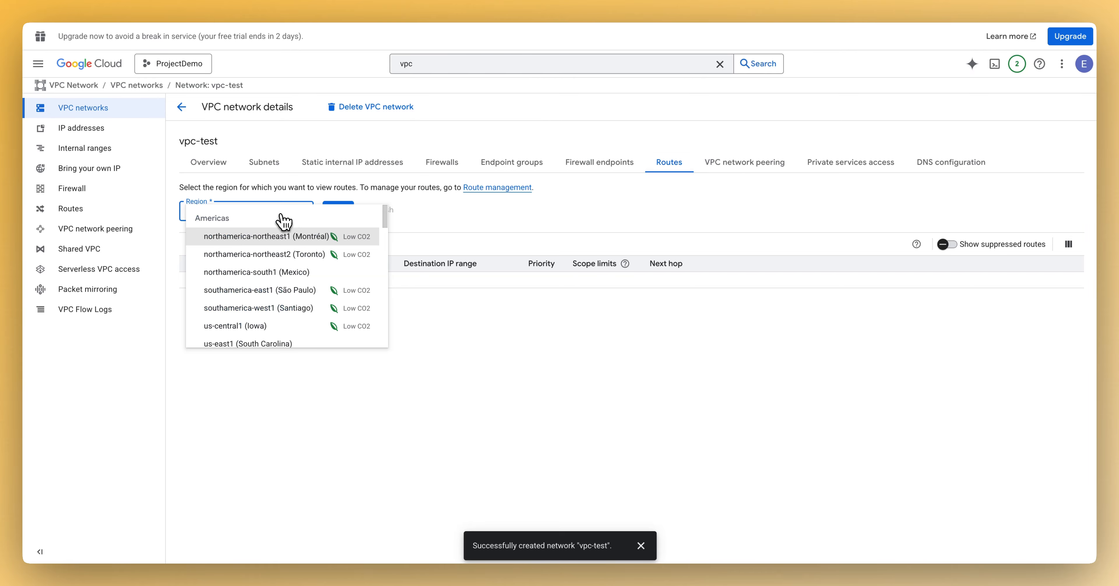
pyautogui.click(265, 330)
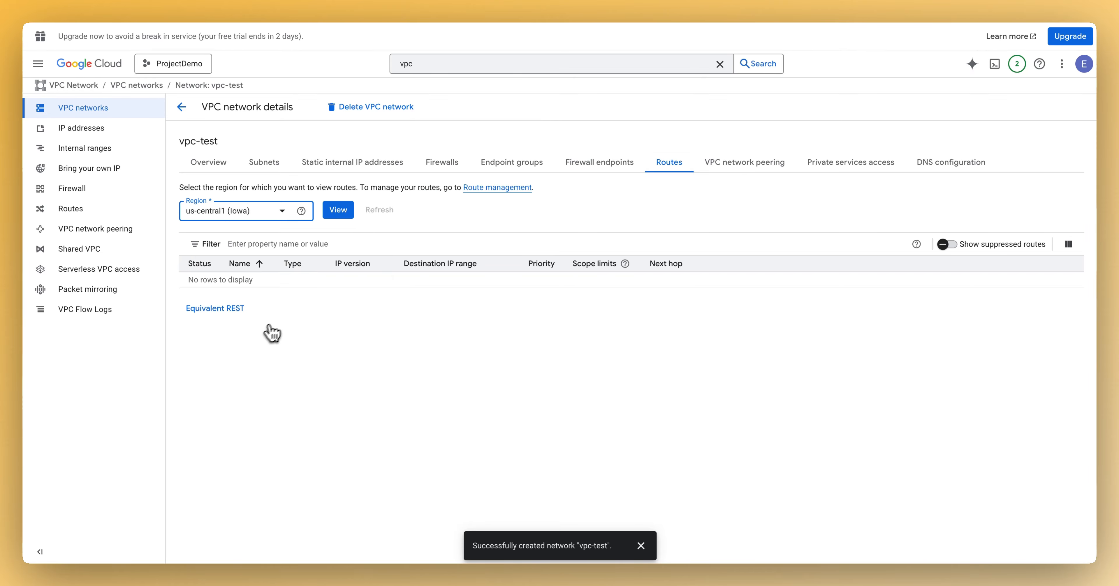
pyautogui.click(344, 212)
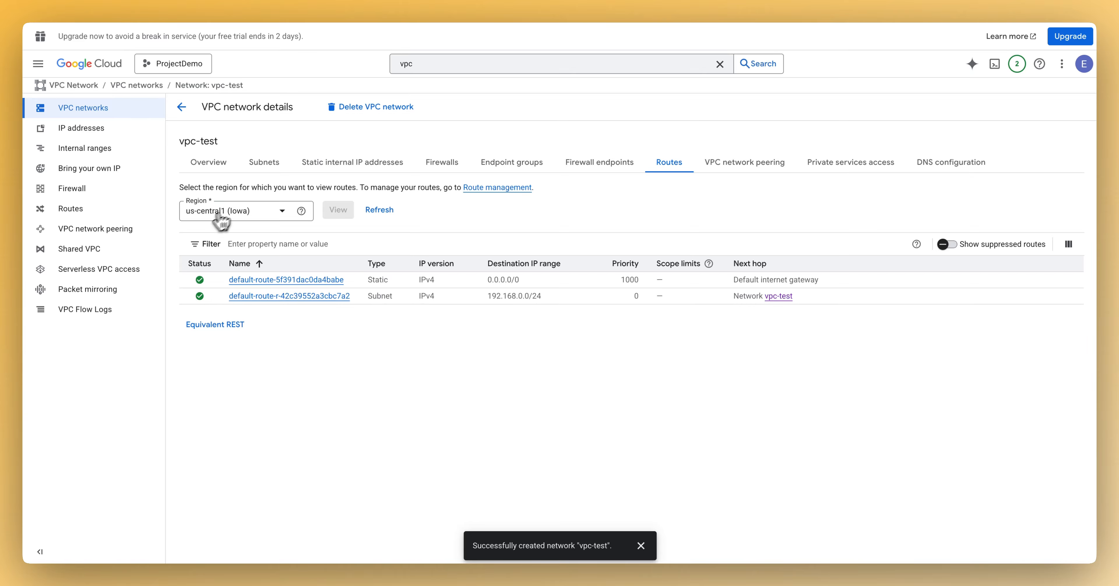
# Review the network's peering, subnets and overview, and open its deletion confirmation without deleting vpc-test
pyautogui.click(772, 167)
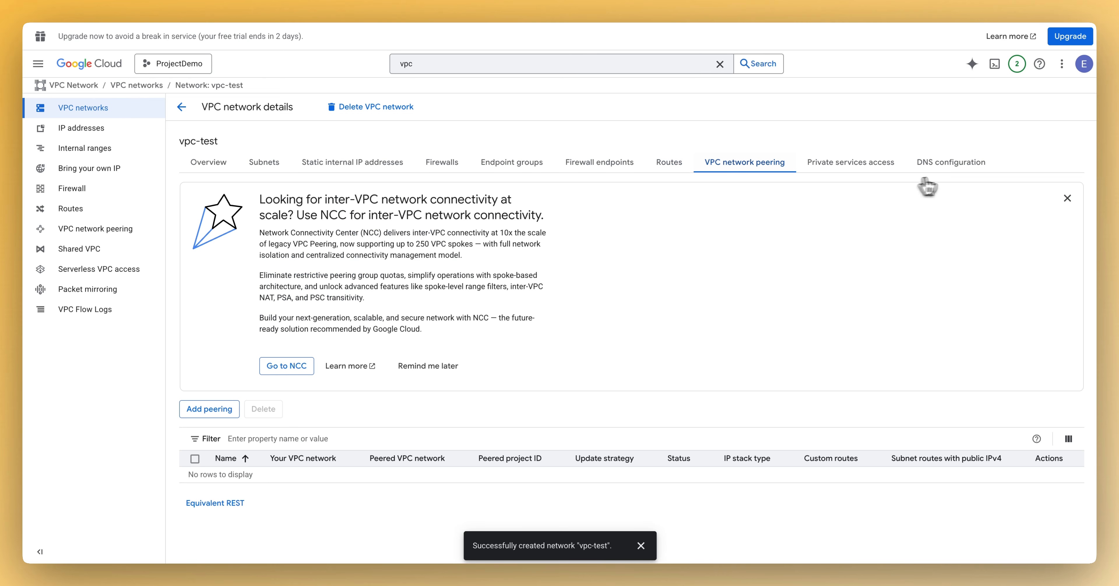
pyautogui.click(264, 171)
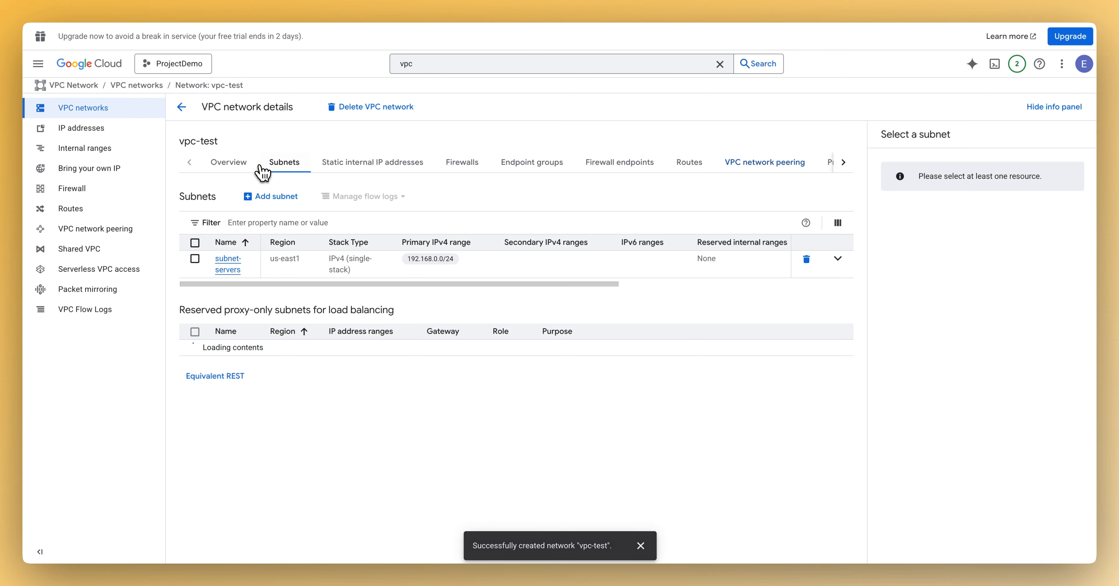
pyautogui.click(235, 170)
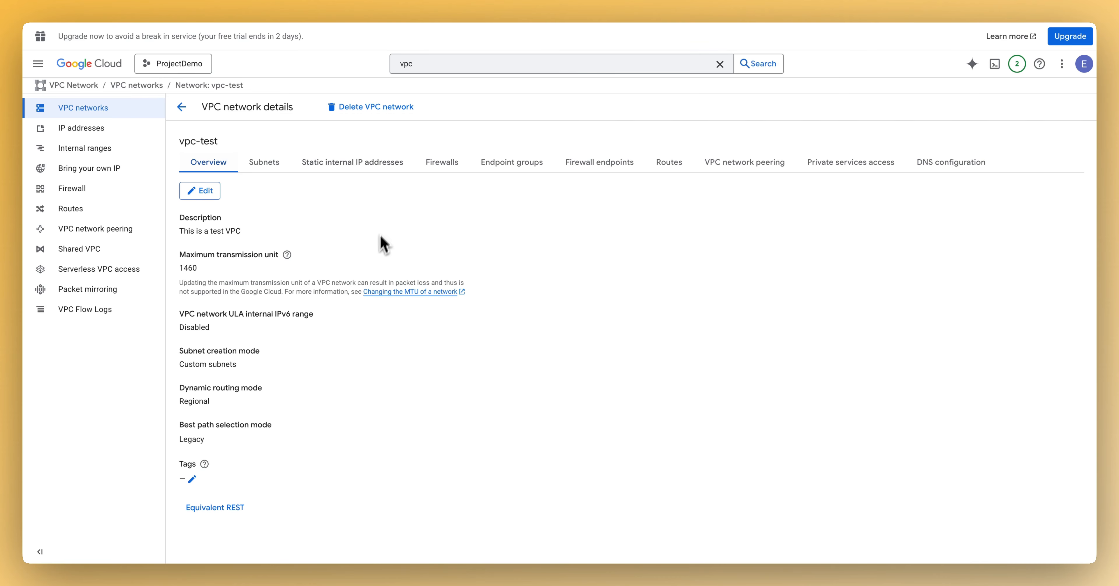
pyautogui.click(359, 114)
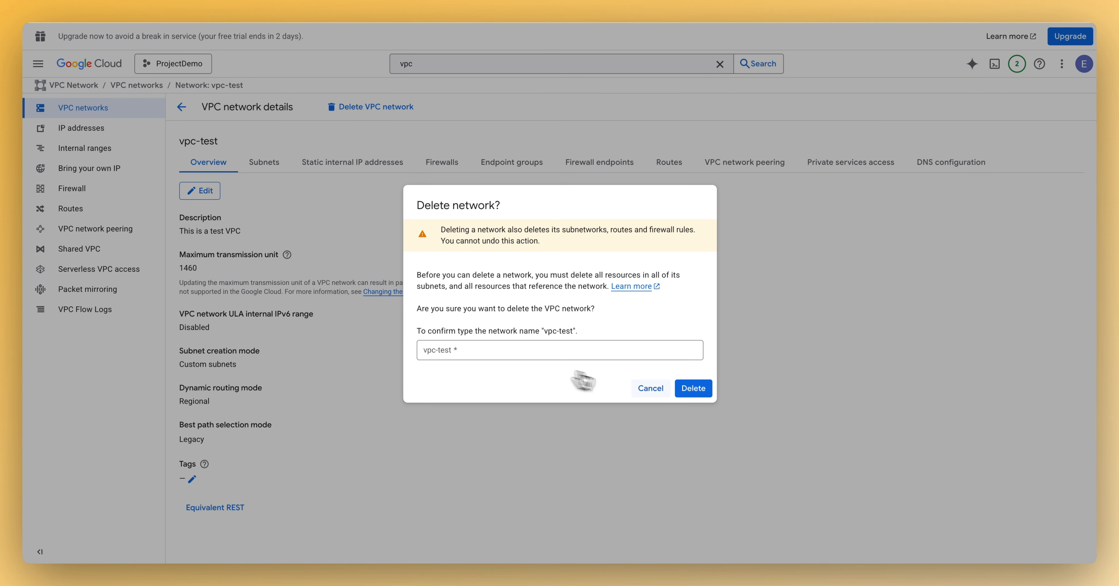
pyautogui.click(644, 390)
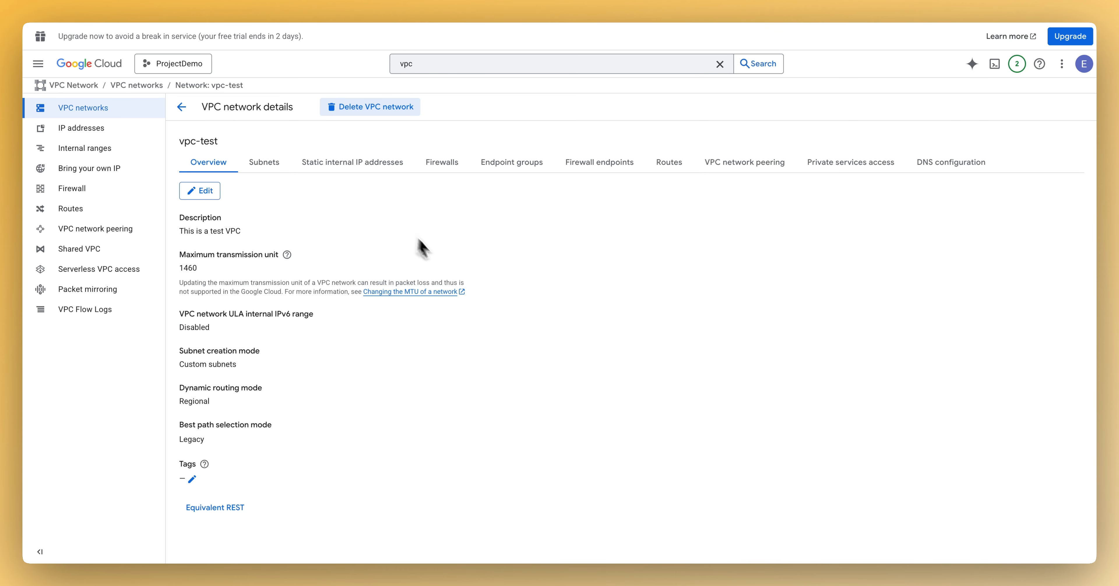